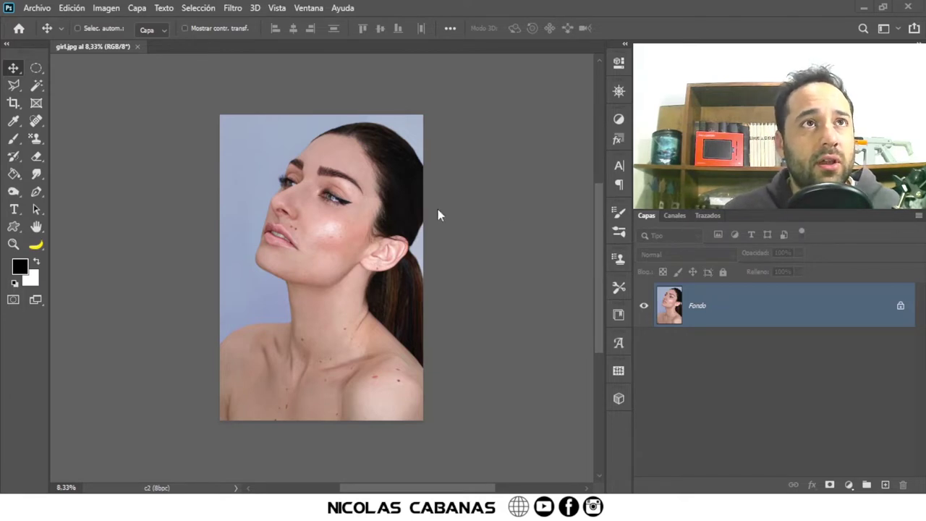
Zoom in on the face to about 27% and scroll down over the neck and shoulders
{"action": "left_click", "coordinate": [15, 246]}
{"action": "left_click_drag", "start_coordinate": [315, 202], "coordinate": [369, 249]}
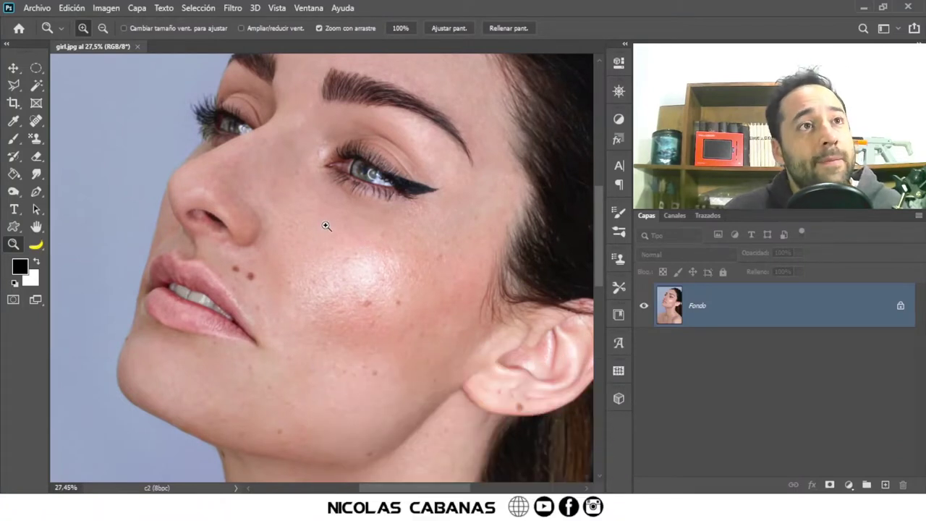
{"action": "scroll", "coordinate": [335, 229], "scroll_direction": "down", "scroll_amount": 3}
{"action": "scroll", "coordinate": [310, 181], "scroll_direction": "down", "scroll_amount": 2}
{"action": "scroll", "coordinate": [306, 268], "scroll_direction": "down", "scroll_amount": 3}
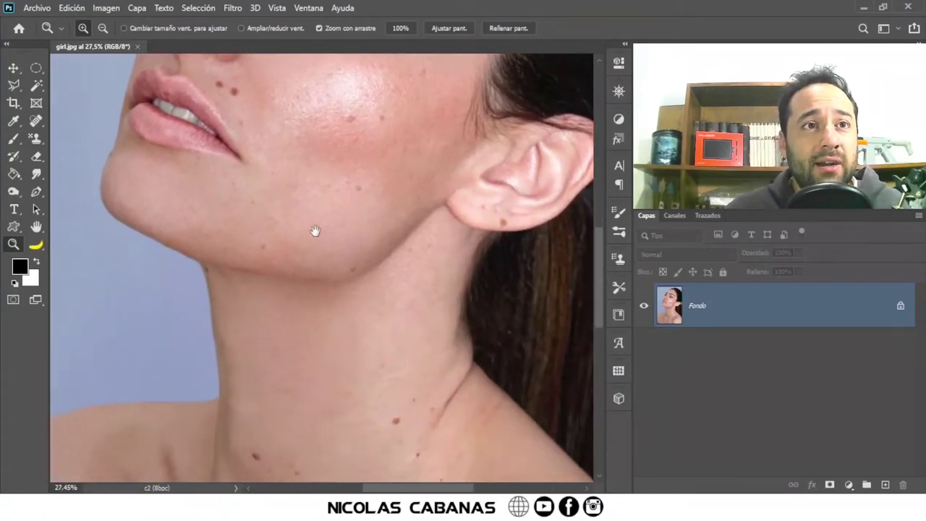
{"action": "scroll", "coordinate": [314, 232], "scroll_direction": "down", "scroll_amount": 3}
{"action": "scroll", "coordinate": [321, 181], "scroll_direction": "down", "scroll_amount": 2}
{"action": "scroll", "coordinate": [321, 269], "scroll_direction": "down", "scroll_amount": 2}
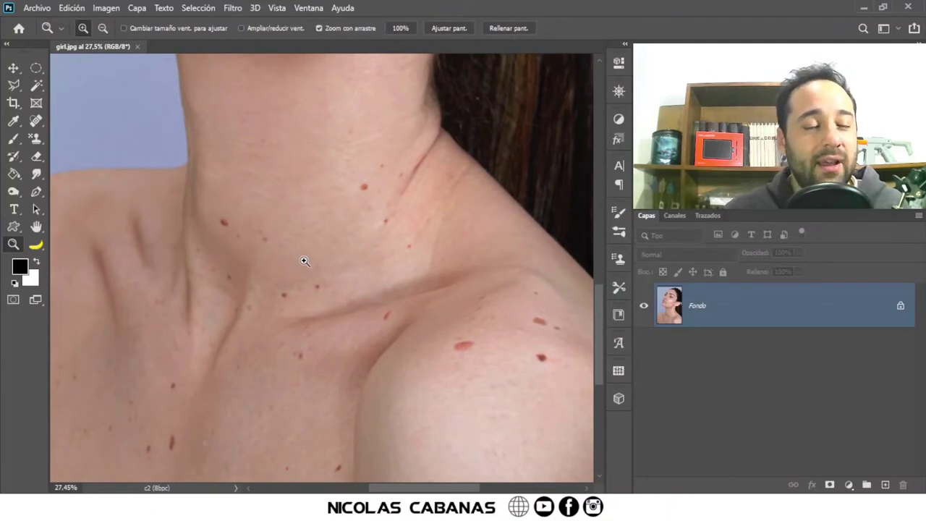
{"action": "scroll", "coordinate": [303, 249], "scroll_direction": "down", "scroll_amount": 1}
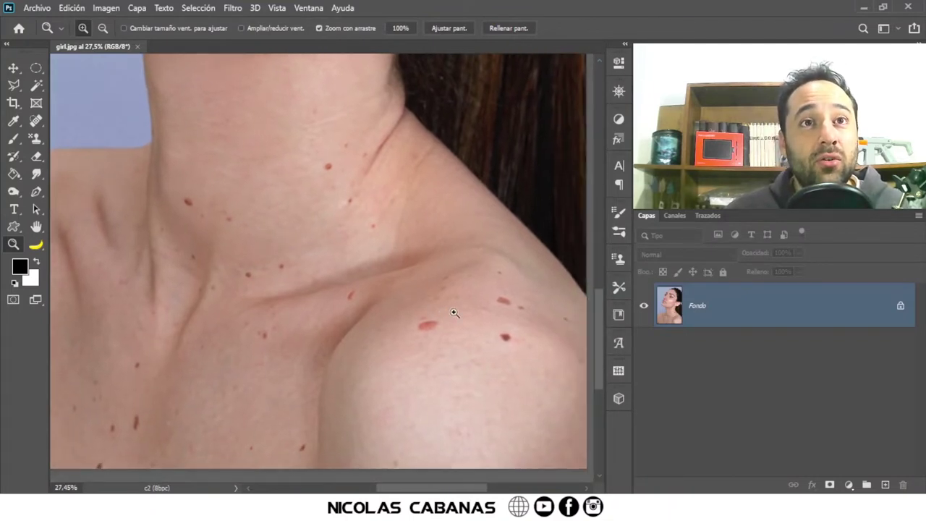
Scroll back up and pan until the eye and brow are in view again
{"action": "scroll", "coordinate": [415, 324], "scroll_direction": "up", "scroll_amount": 1}
{"action": "scroll", "coordinate": [359, 316], "scroll_direction": "up", "scroll_amount": 1}
{"action": "scroll", "coordinate": [354, 314], "scroll_direction": "up", "scroll_amount": 1}
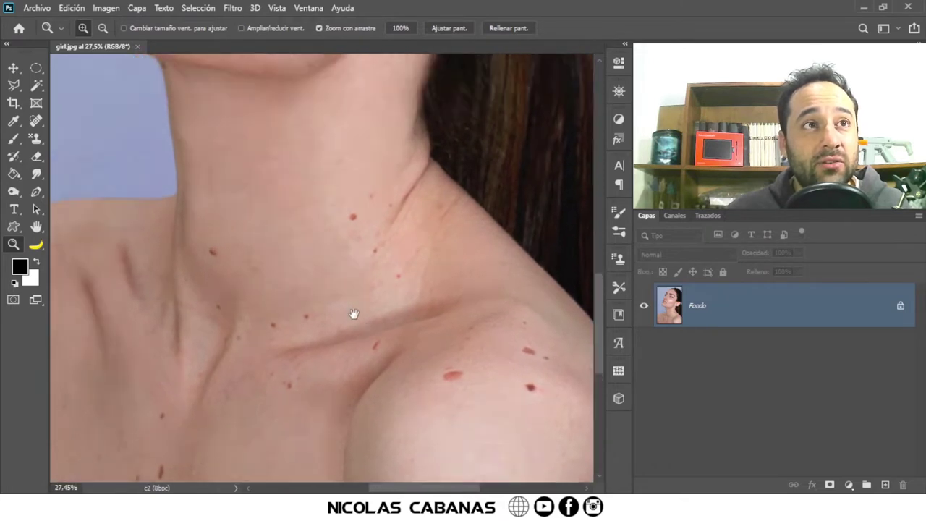
{"action": "scroll", "coordinate": [354, 313], "scroll_direction": "up", "scroll_amount": 2}
{"action": "scroll", "coordinate": [347, 335], "scroll_direction": "up", "scroll_amount": 2}
{"action": "scroll", "coordinate": [339, 180], "scroll_direction": "up", "scroll_amount": 1}
{"action": "scroll", "coordinate": [342, 237], "scroll_direction": "up", "scroll_amount": 1}
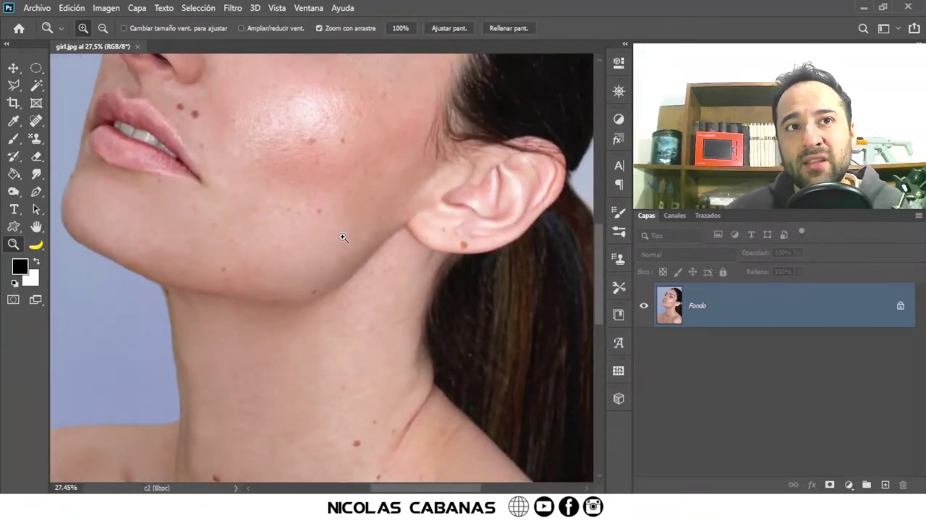
{"action": "left_click_drag", "start_coordinate": [310, 190], "coordinate": [331, 273]}
{"action": "mouse_move", "coordinate": [330, 215]}
{"action": "left_mouse_down"}
{"action": "mouse_move", "coordinate": [333, 330]}
{"action": "mouse_move", "coordinate": [355, 347]}
{"action": "left_mouse_up"}
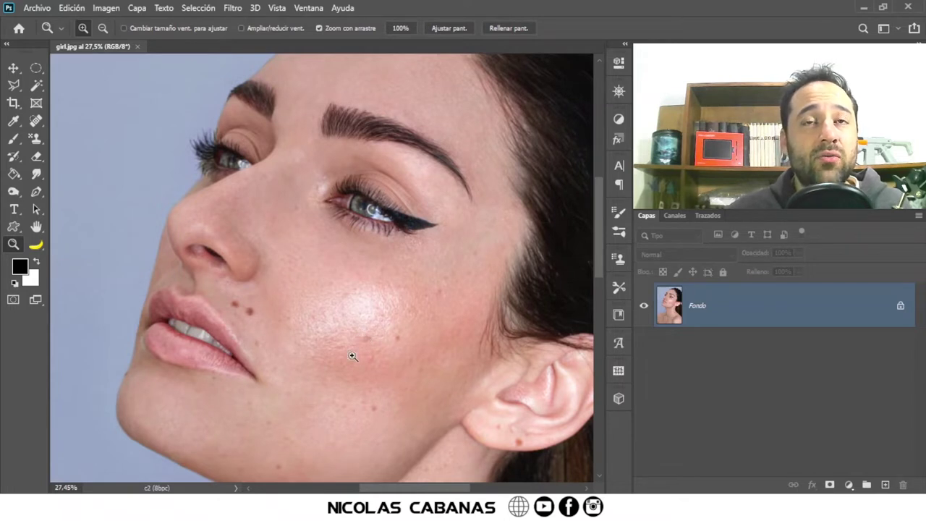
Make the Spot Healing Brush the active tool at size 142 with Content-Aware (Según el contenido)
{"action": "left_click", "coordinate": [38, 126]}
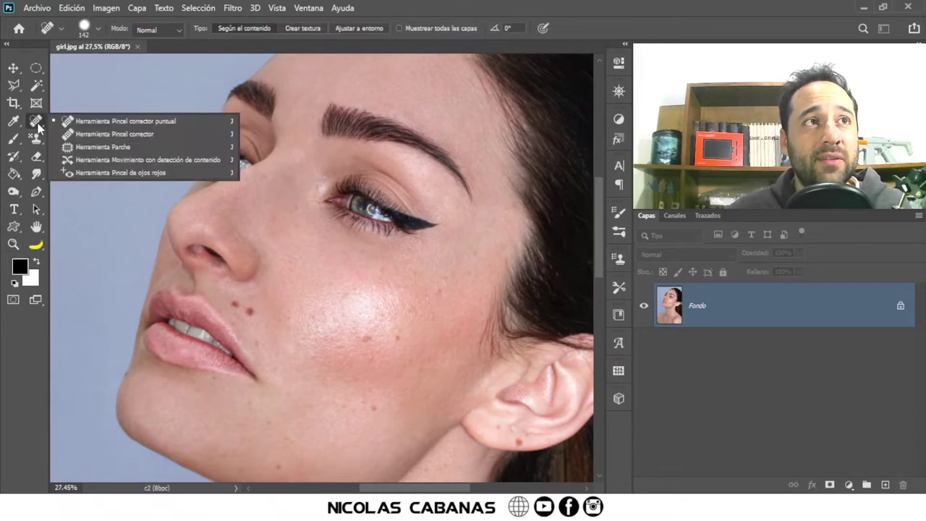
{"action": "left_click", "coordinate": [215, 121]}
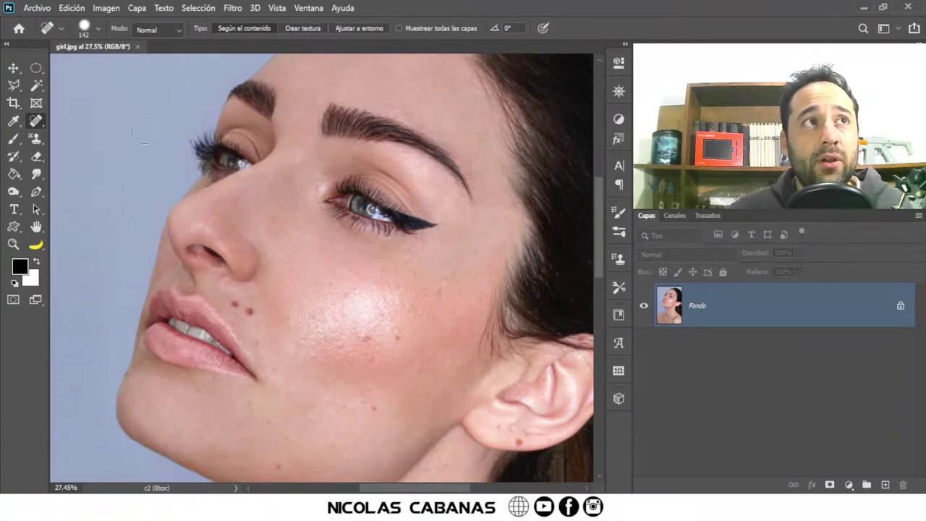
{"action": "left_click", "coordinate": [13, 68]}
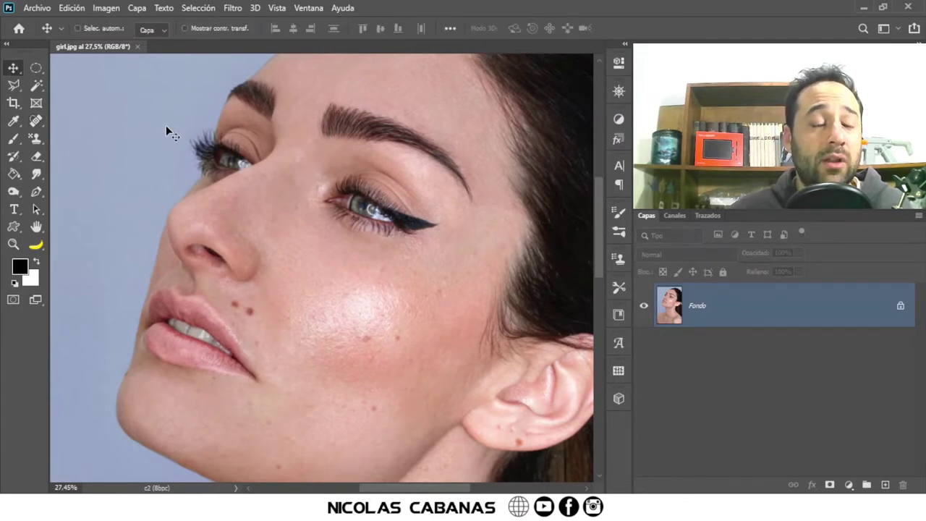
{"action": "key", "text": "j"}
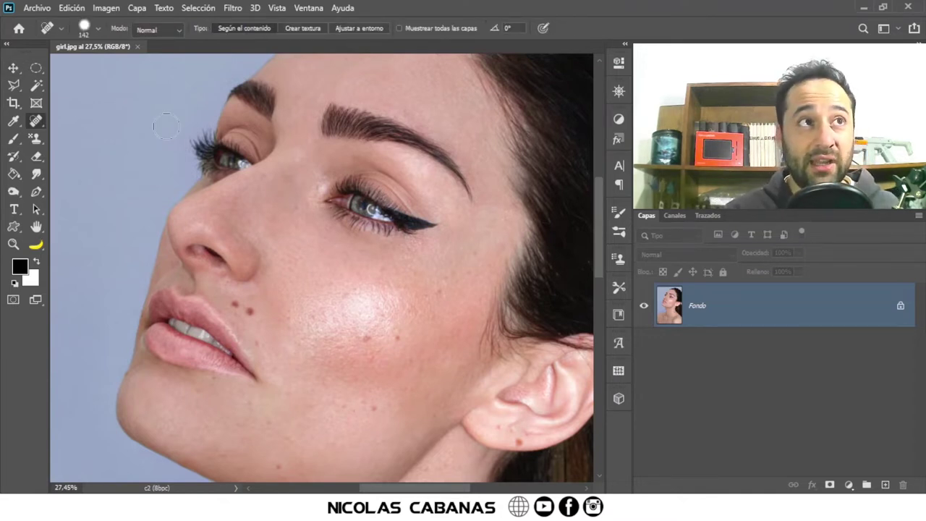
{"action": "key", "text": "shift+j"}
{"action": "key", "text": "shift+j"}
{"action": "key", "text": "shift+j"}
{"action": "key", "text": "shift+j"}
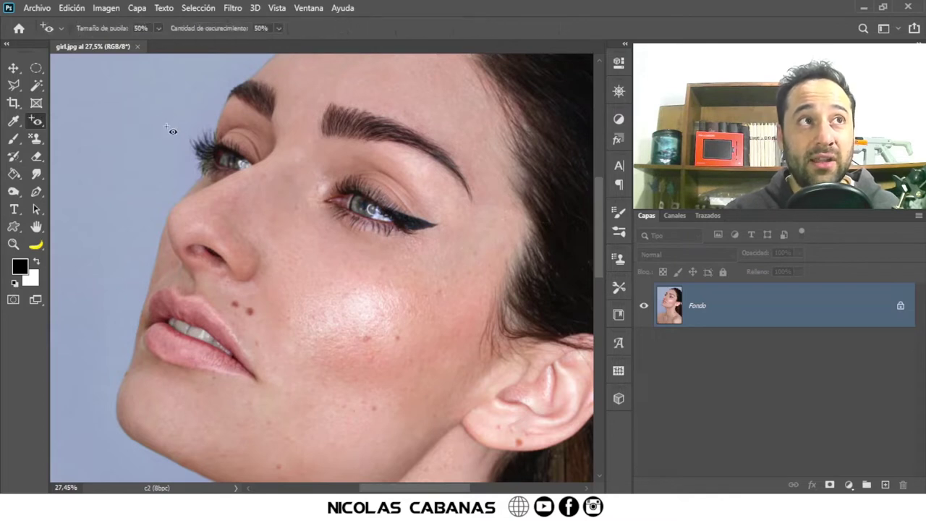
{"action": "key", "text": "shift+j"}
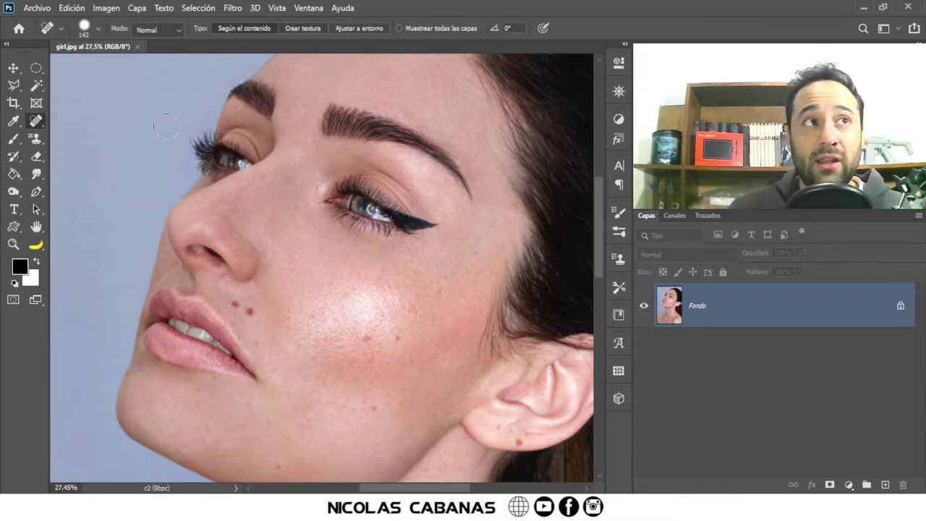
{"action": "right_click", "coordinate": [36, 121]}
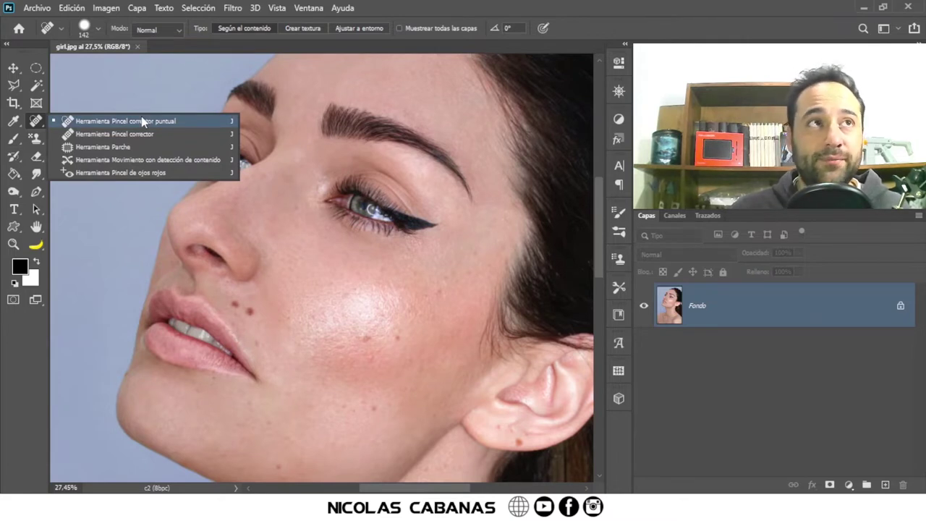
{"action": "left_click", "coordinate": [142, 117]}
{"action": "right_click", "coordinate": [36, 121]}
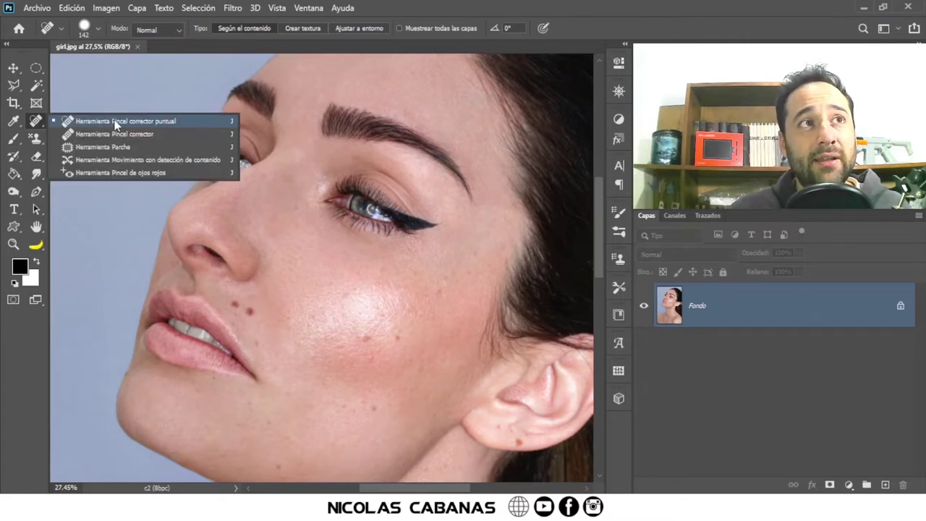
{"action": "left_click", "coordinate": [185, 121]}
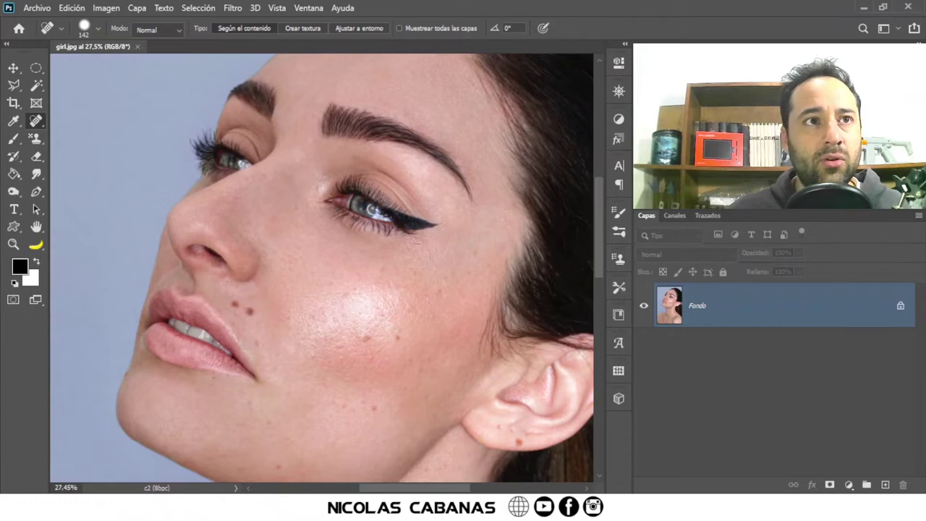
Zoom to about 100% on the lips and spot-heal the upper and lower moles beside the mouth
{"action": "left_click", "coordinate": [13, 244]}
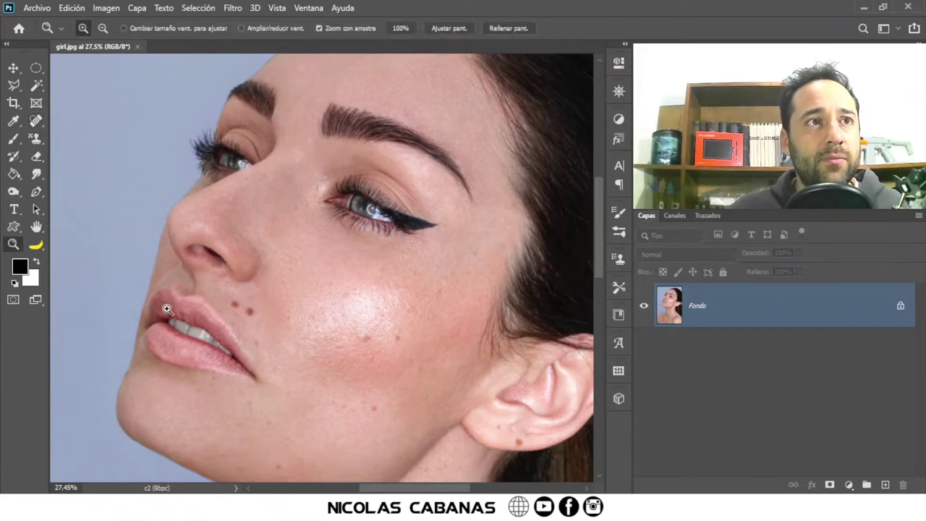
{"action": "left_click_drag", "start_coordinate": [223, 312], "coordinate": [310, 310]}
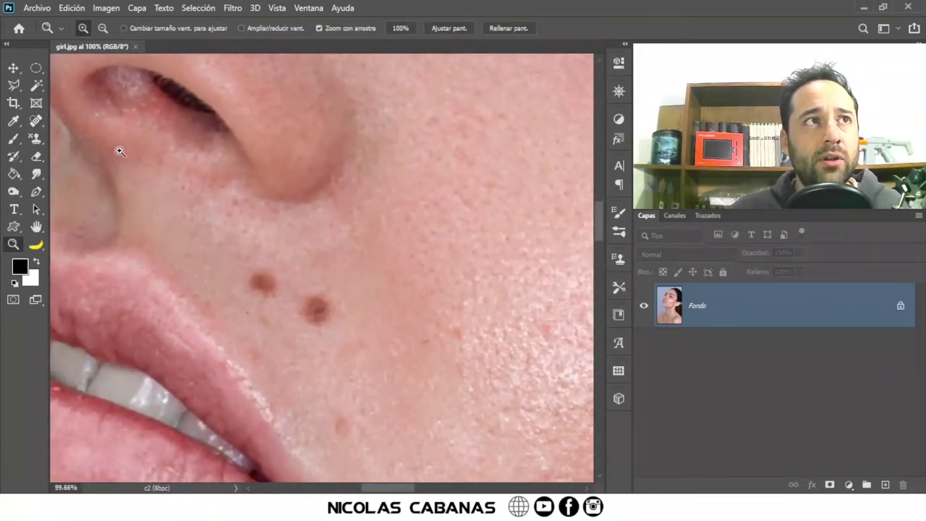
{"action": "left_click", "coordinate": [36, 121]}
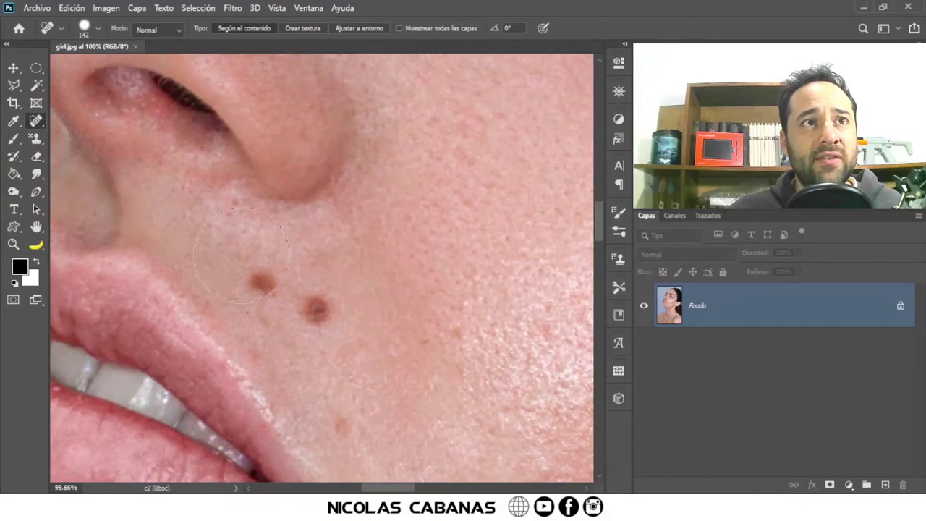
{"action": "left_click", "coordinate": [253, 282]}
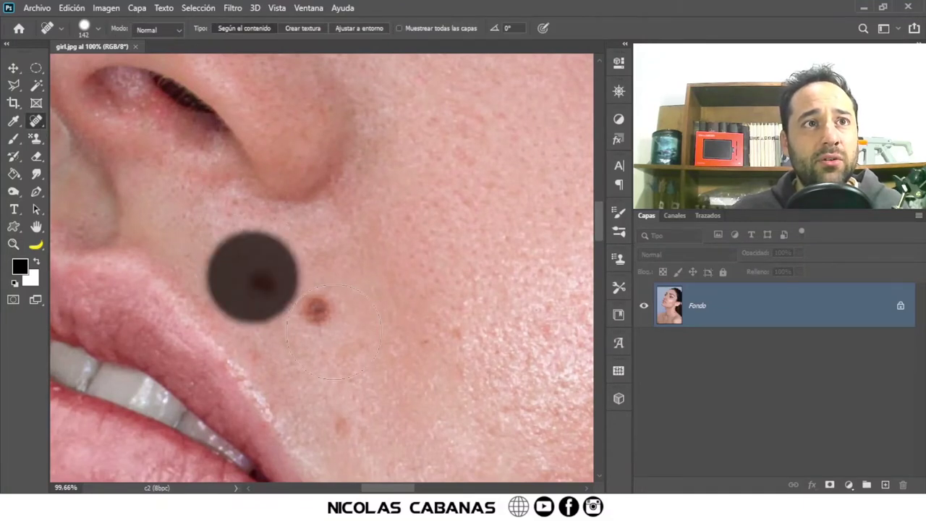
{"action": "left_click_drag", "start_coordinate": [329, 327], "coordinate": [333, 333]}
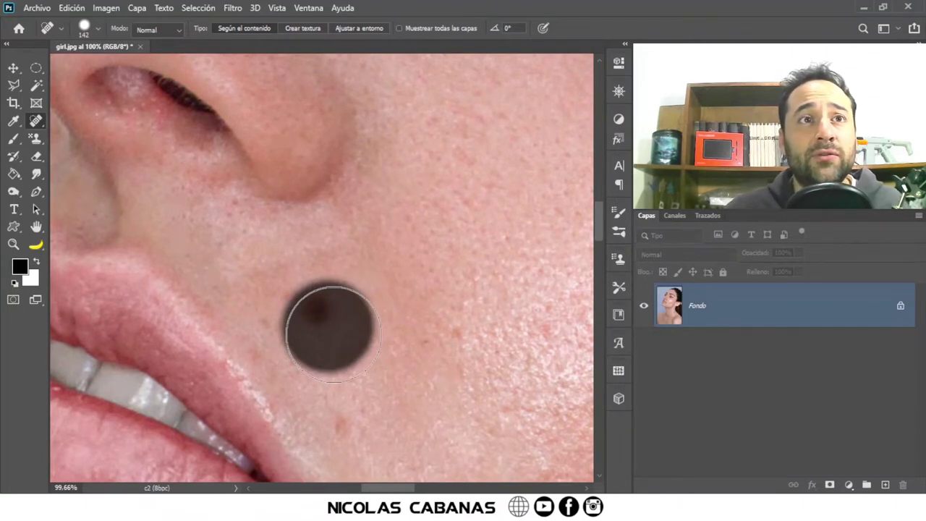
{"action": "left_click_drag", "start_coordinate": [331, 329], "coordinate": [333, 334]}
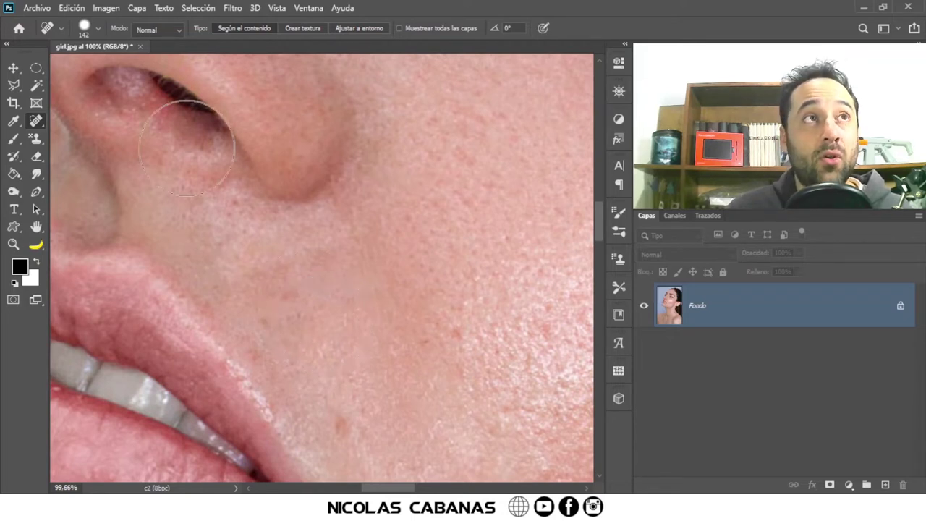
Reduce the brush to 61 px and 69% hardness, glancing at the full brush settings and presets
{"action": "left_click", "coordinate": [99, 27]}
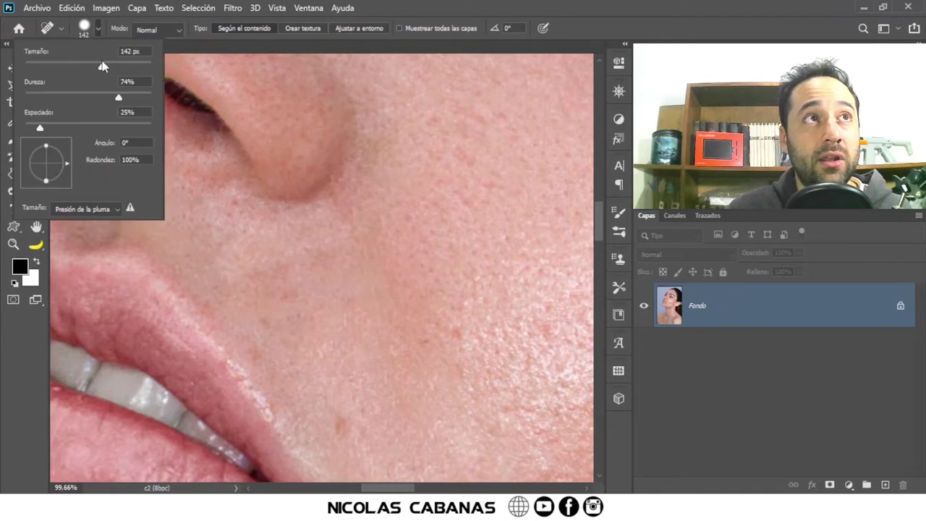
{"action": "left_click_drag", "start_coordinate": [101, 68], "coordinate": [63, 67]}
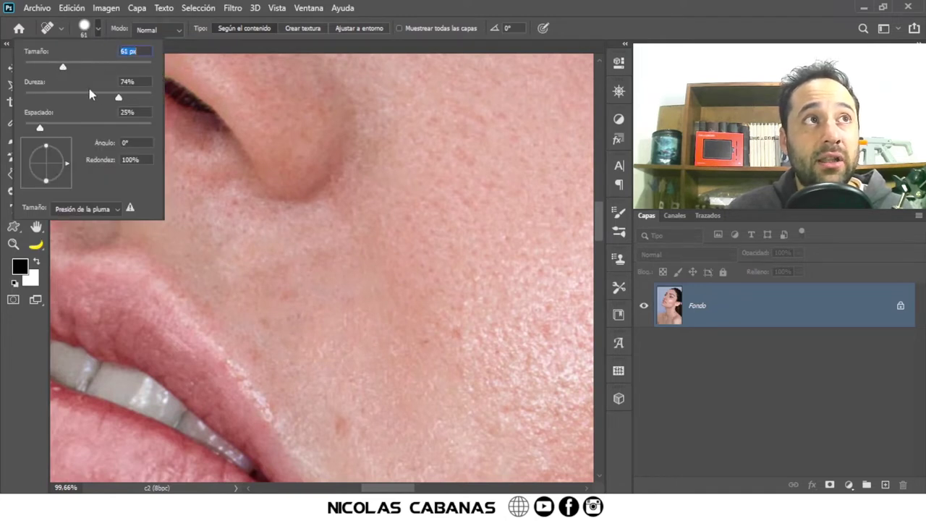
{"action": "left_click_drag", "start_coordinate": [119, 100], "coordinate": [112, 99]}
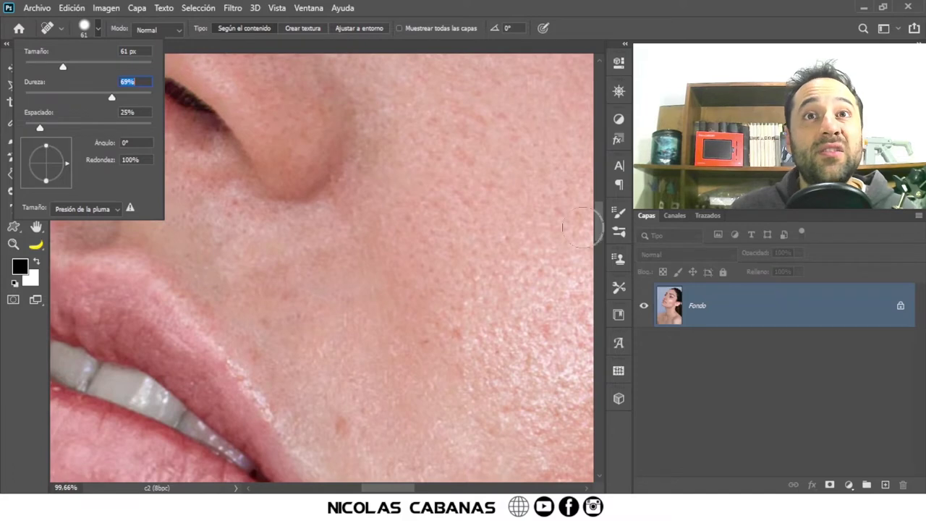
{"action": "left_click", "coordinate": [615, 217]}
{"action": "left_click", "coordinate": [618, 215]}
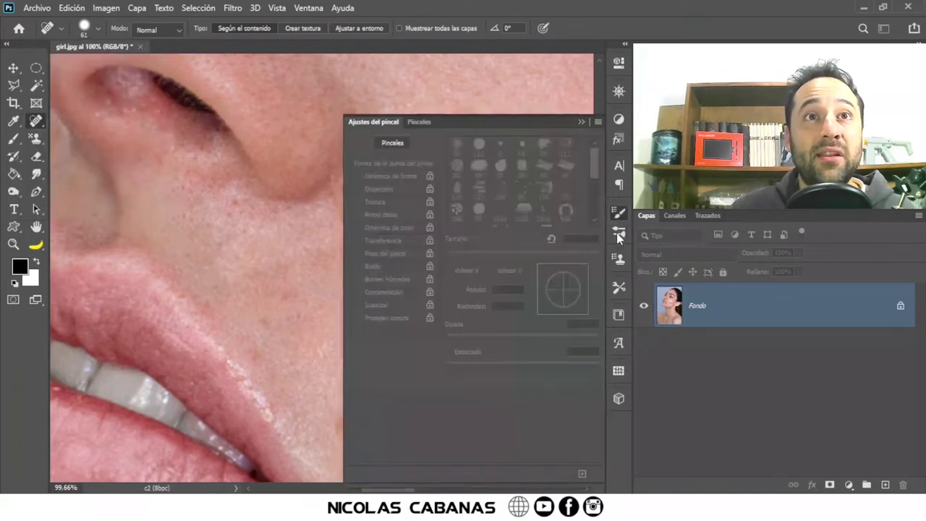
{"action": "left_click", "coordinate": [618, 233]}
{"action": "left_click", "coordinate": [618, 212]}
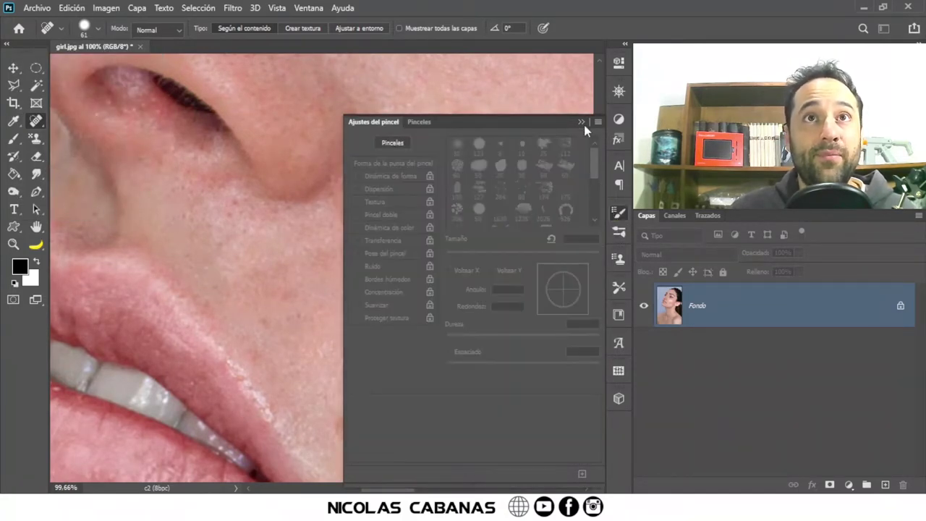
{"action": "left_click", "coordinate": [581, 123]}
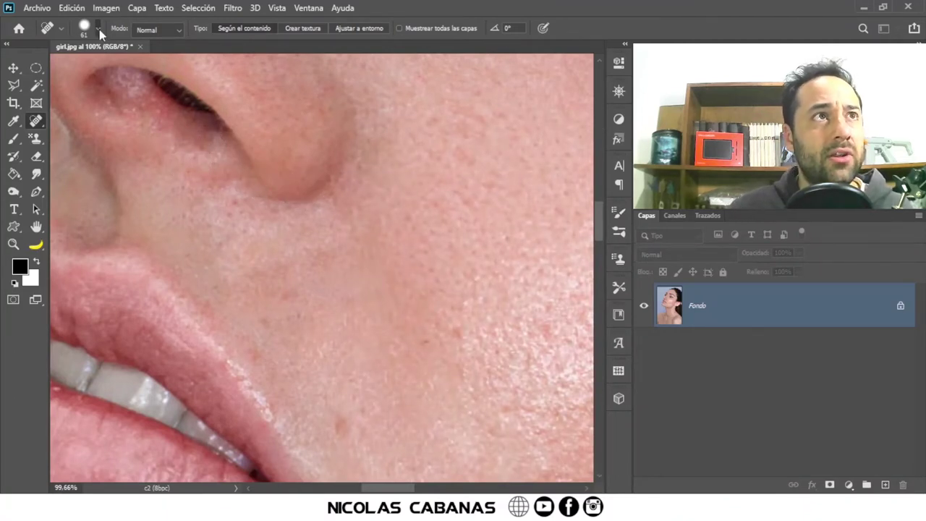
Adjust the brush to 62 px size and 78% hardness
{"action": "left_click", "coordinate": [99, 29]}
{"action": "left_click_drag", "start_coordinate": [62, 68], "coordinate": [64, 67]}
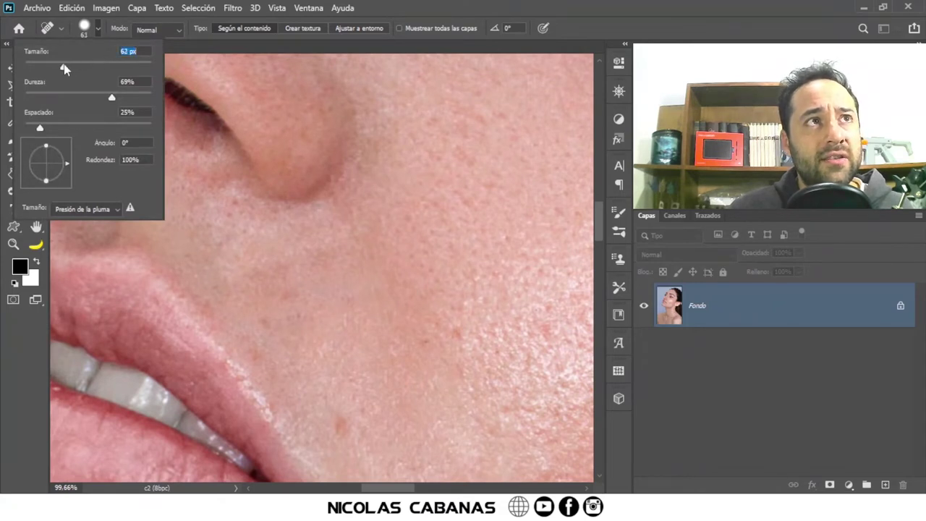
{"action": "left_click_drag", "start_coordinate": [110, 100], "coordinate": [123, 99]}
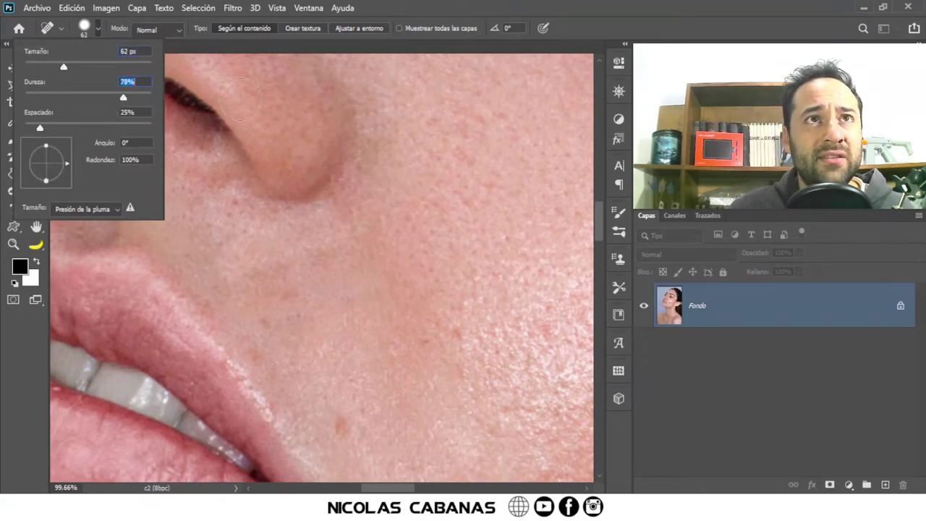
{"action": "key", "text": "Return"}
{"action": "scroll", "coordinate": [392, 200], "scroll_direction": "down", "scroll_amount": 2}
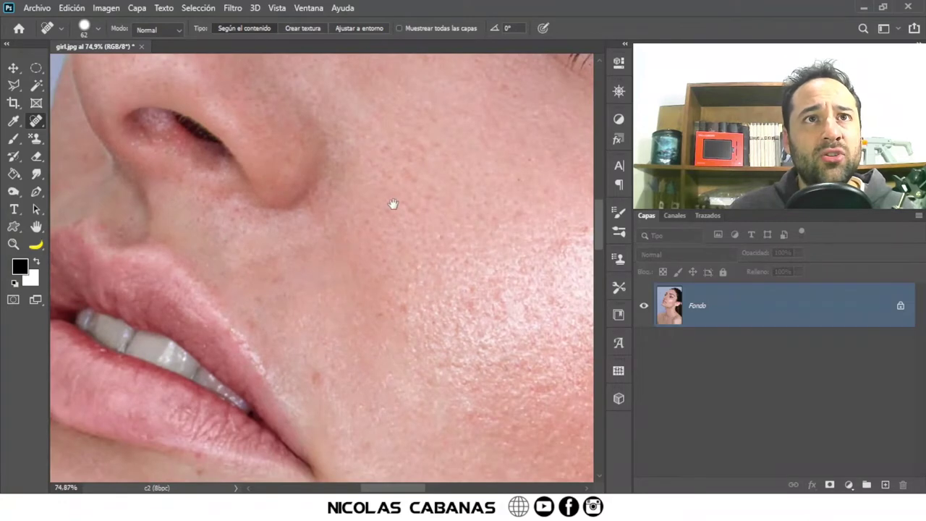
Spot-heal the blemishes on the cheek below the eye, then undo them to compare before and after
{"action": "mouse_move", "coordinate": [393, 200]}
{"action": "left_mouse_down"}
{"action": "mouse_move", "coordinate": [194, 307]}
{"action": "mouse_move", "coordinate": [211, 186]}
{"action": "left_mouse_up"}
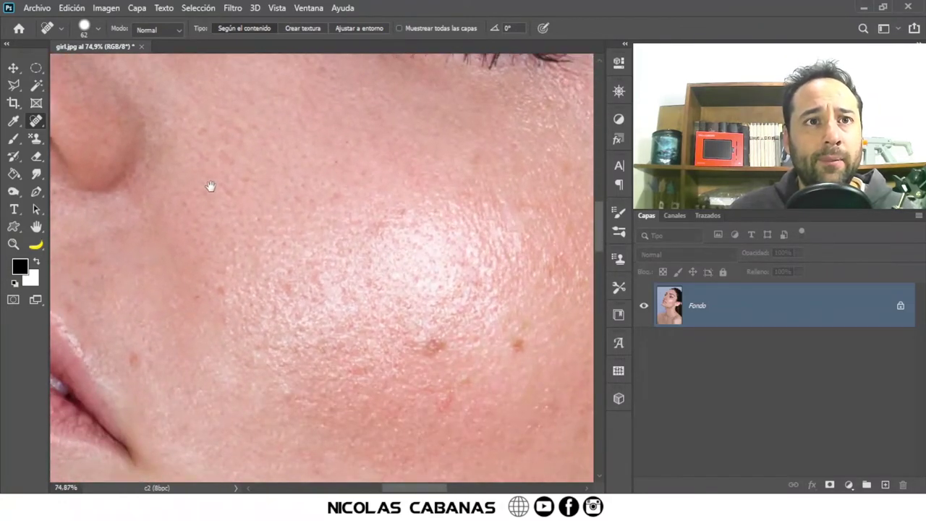
{"action": "left_click", "coordinate": [435, 346]}
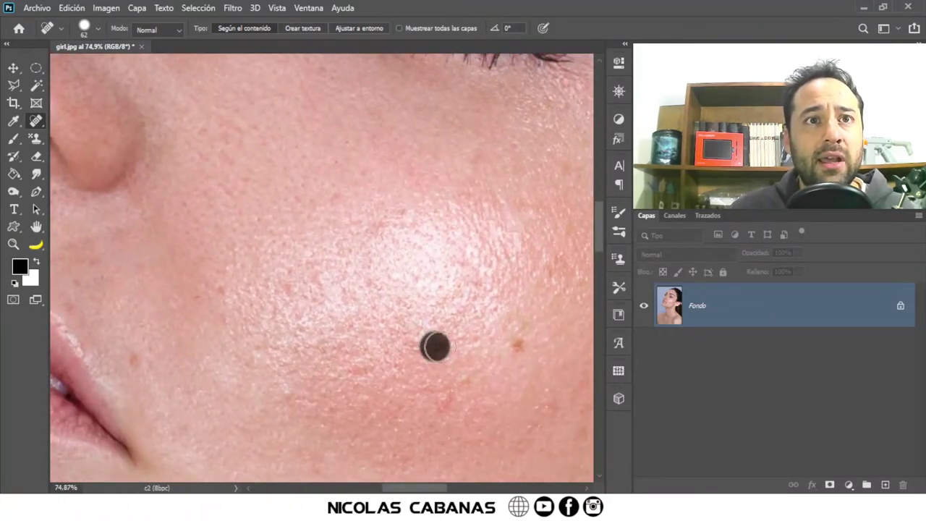
{"action": "left_click", "coordinate": [514, 348]}
{"action": "scroll", "coordinate": [384, 306], "scroll_direction": "up", "scroll_amount": 1}
{"action": "scroll", "coordinate": [405, 278], "scroll_direction": "up", "scroll_amount": 1}
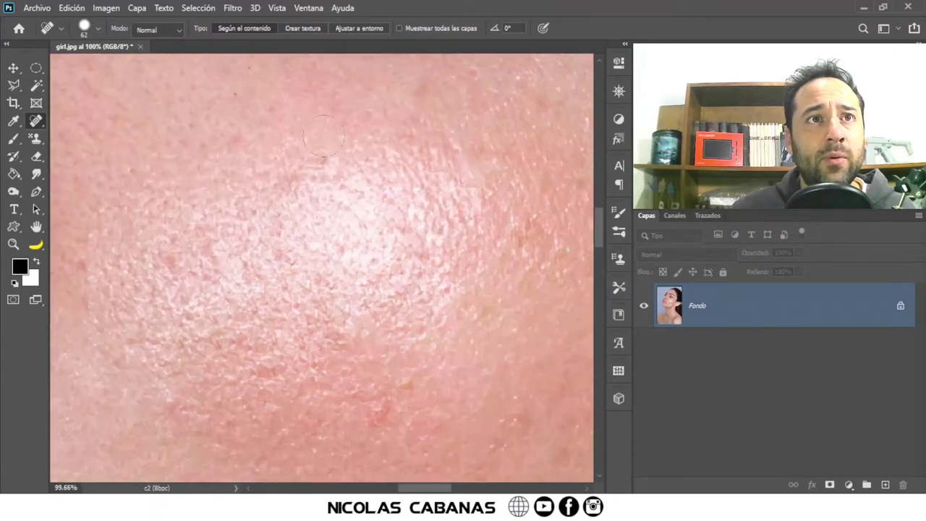
{"action": "scroll", "coordinate": [329, 372], "scroll_direction": "up", "scroll_amount": 1}
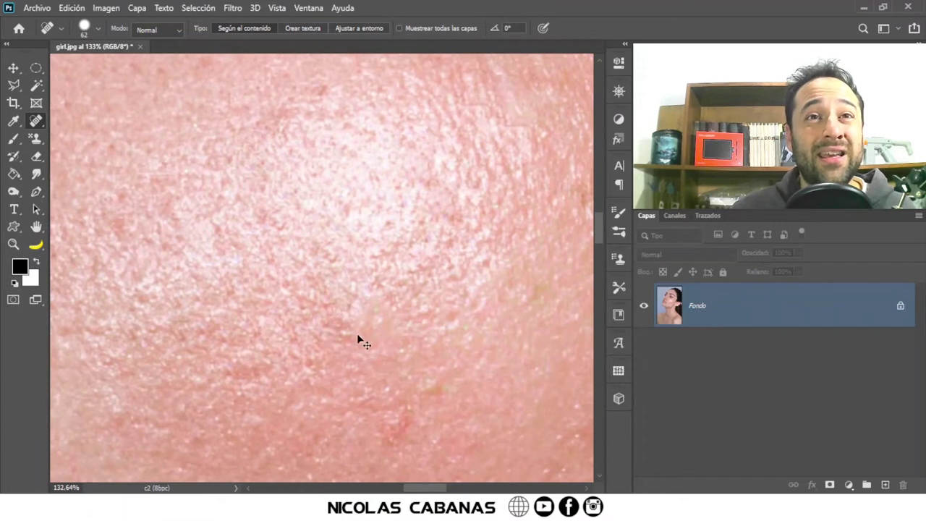
{"action": "key", "text": "ctrl+z"}
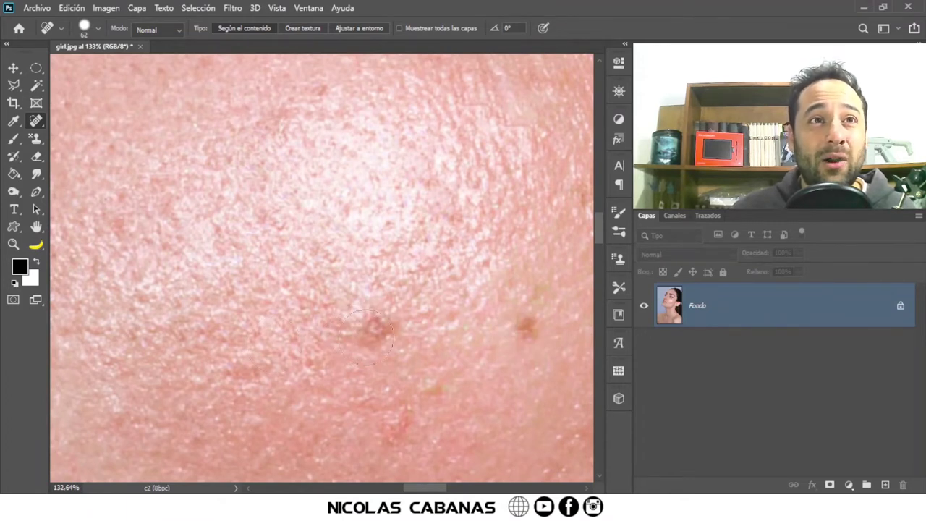
{"action": "left_click", "coordinate": [374, 325]}
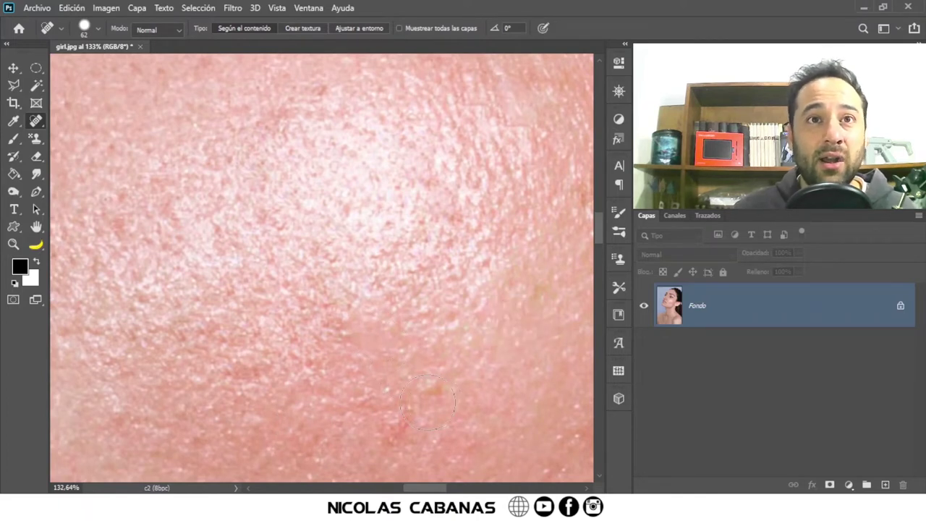
{"action": "key", "text": "ctrl+z"}
{"action": "key", "text": "ctrl+z"}
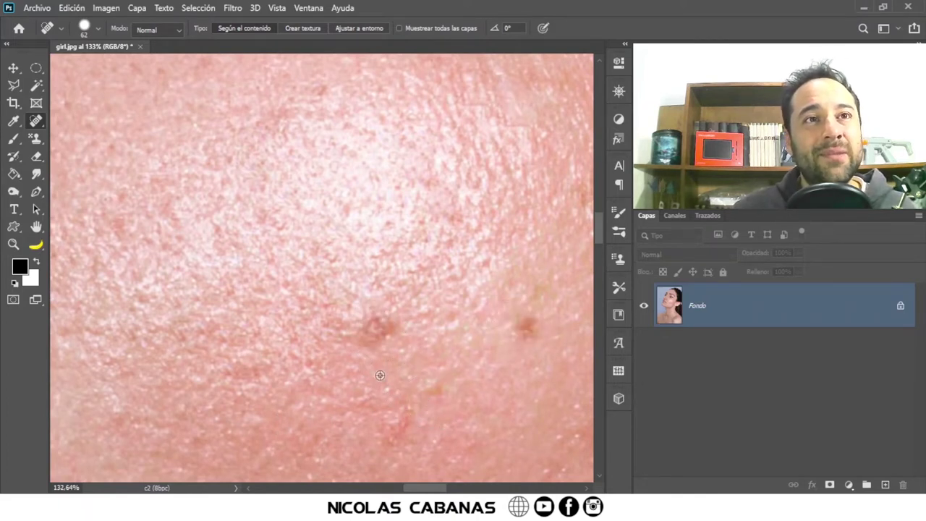
Heal a small spot on the lower cheek and another near the jaw line
{"action": "scroll", "coordinate": [355, 368], "scroll_direction": "down", "scroll_amount": 2}
{"action": "scroll", "coordinate": [353, 369], "scroll_direction": "down", "scroll_amount": 2}
{"action": "scroll", "coordinate": [353, 370], "scroll_direction": "down", "scroll_amount": 3}
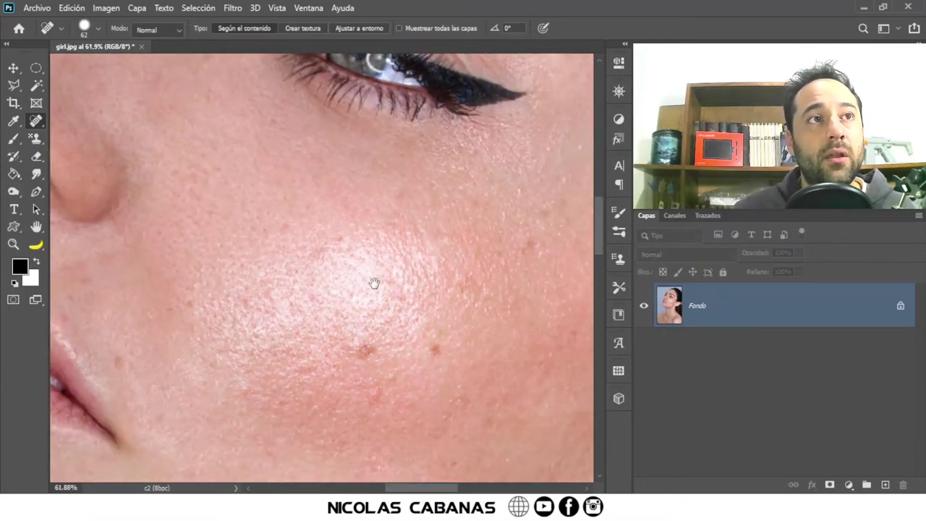
{"action": "scroll", "coordinate": [372, 279], "scroll_direction": "up", "scroll_amount": 1}
{"action": "left_click_drag", "start_coordinate": [351, 403], "coordinate": [366, 283]}
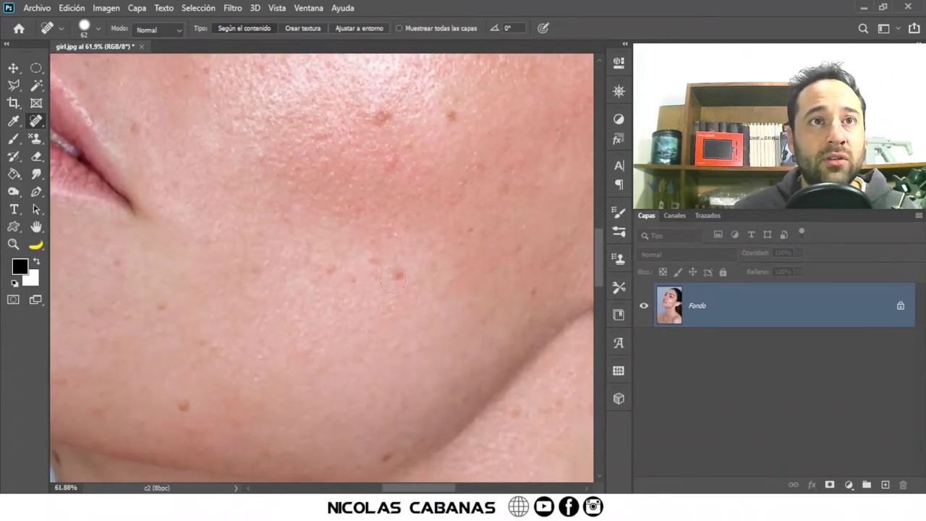
{"action": "left_click", "coordinate": [397, 277]}
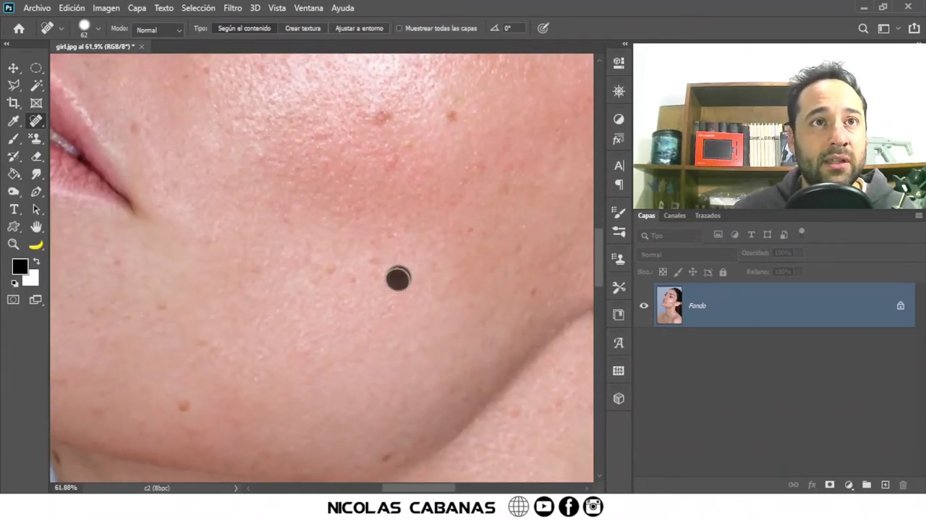
{"action": "left_click", "coordinate": [184, 407]}
Heal the brown blemish below the mouth corner and one more lower-cheek spot
{"action": "scroll", "coordinate": [325, 357], "scroll_direction": "up", "scroll_amount": 1}
{"action": "scroll", "coordinate": [329, 351], "scroll_direction": "up", "scroll_amount": 1}
{"action": "scroll", "coordinate": [367, 342], "scroll_direction": "up", "scroll_amount": 1}
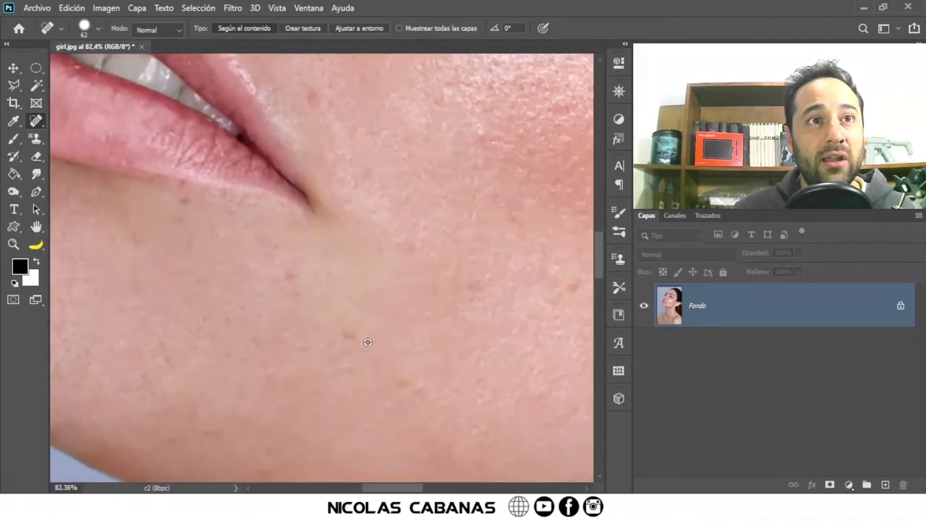
{"action": "left_click", "coordinate": [347, 335]}
{"action": "left_click", "coordinate": [289, 277]}
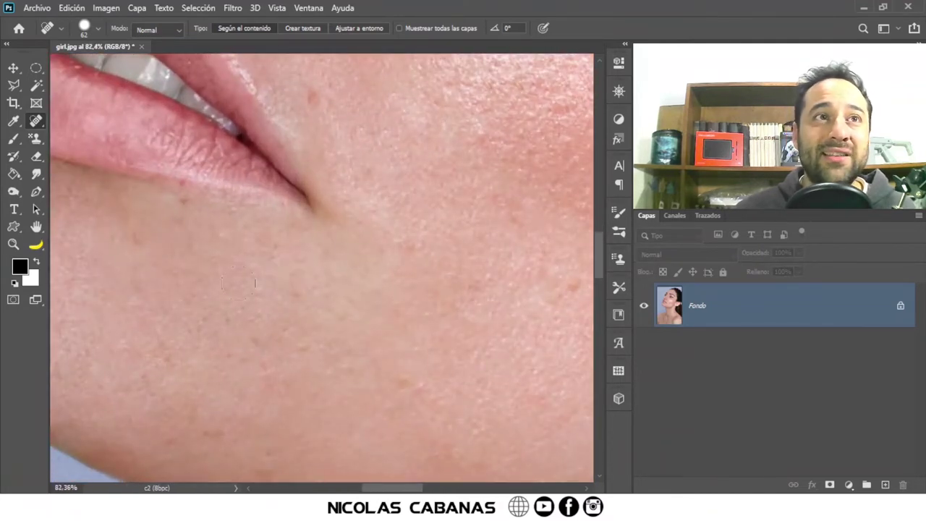
{"action": "left_click", "coordinate": [98, 27]}
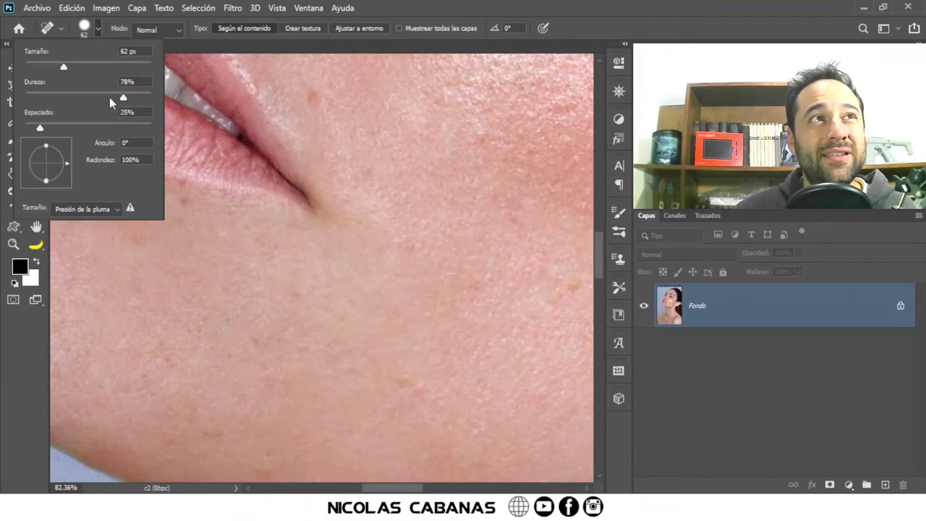
Drop brush hardness to 63% and pan over the upper lip to center the moles under the nose
{"action": "left_click_drag", "start_coordinate": [113, 98], "coordinate": [105, 97]}
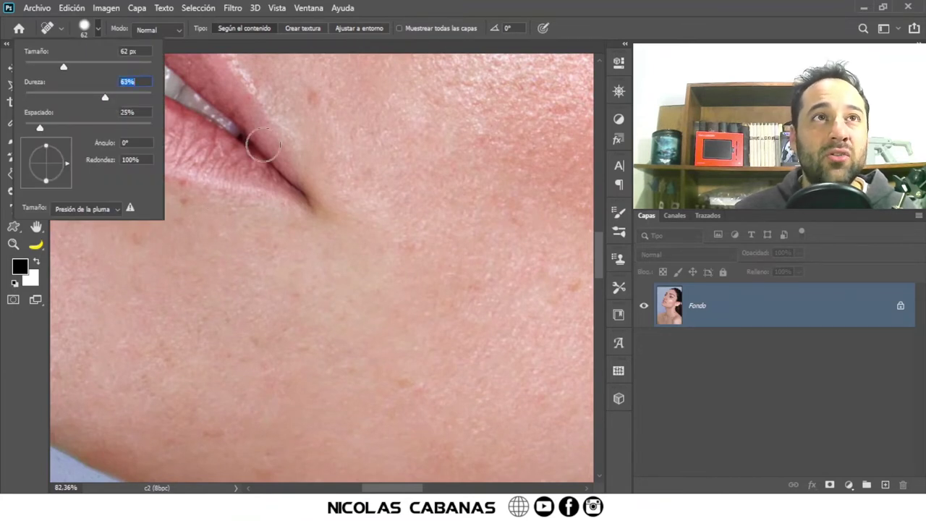
{"action": "left_click", "coordinate": [309, 101]}
{"action": "left_click_drag", "start_coordinate": [189, 239], "coordinate": [239, 258]}
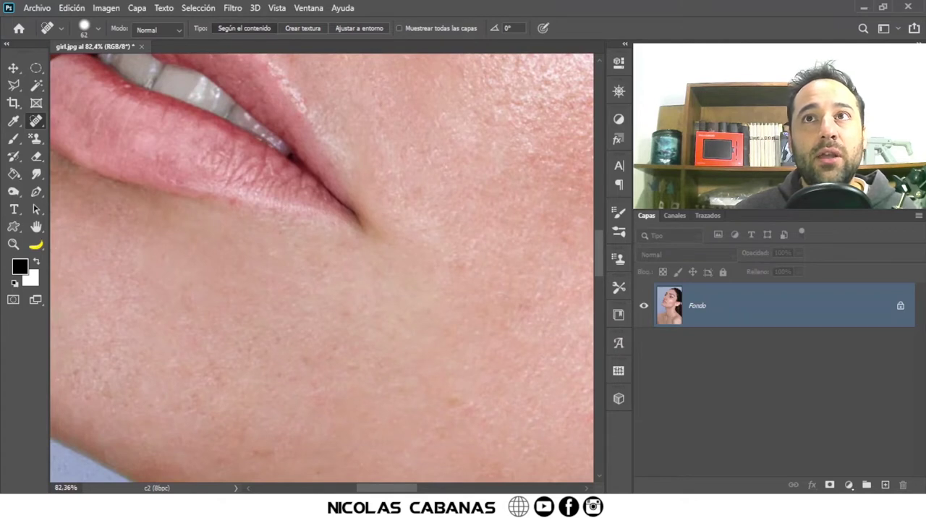
{"action": "left_click_drag", "start_coordinate": [306, 166], "coordinate": [382, 376]}
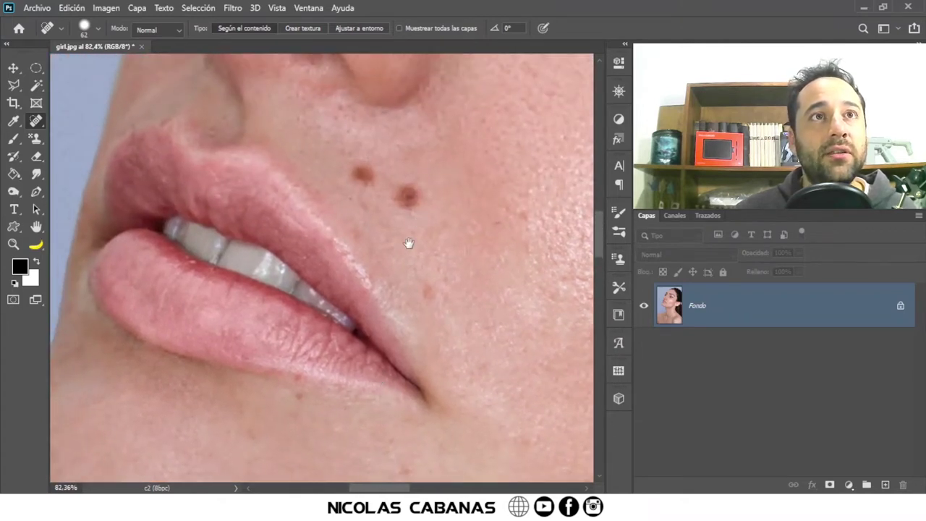
{"action": "left_click_drag", "start_coordinate": [409, 243], "coordinate": [331, 355]}
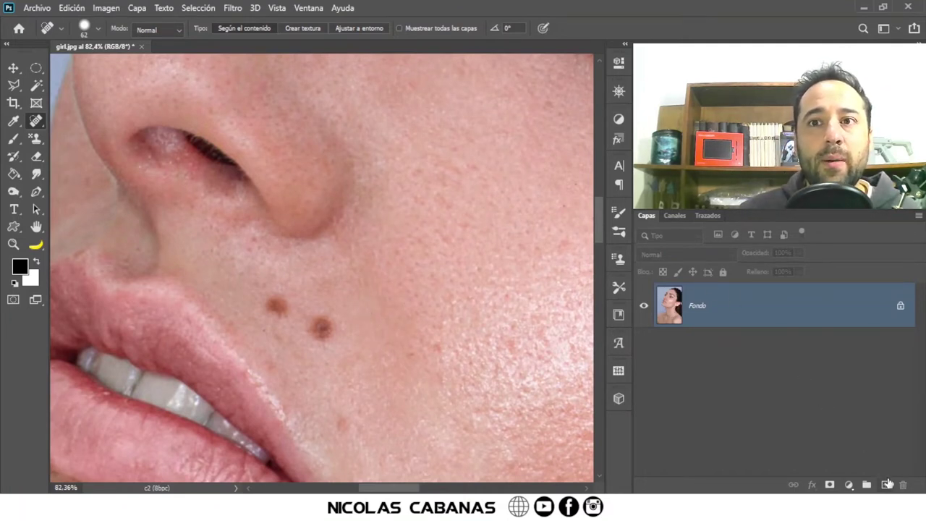
Add an empty Capa 1 layer and set the Spot Healing Brush to Sample All Layers
{"action": "left_click", "coordinate": [884, 485]}
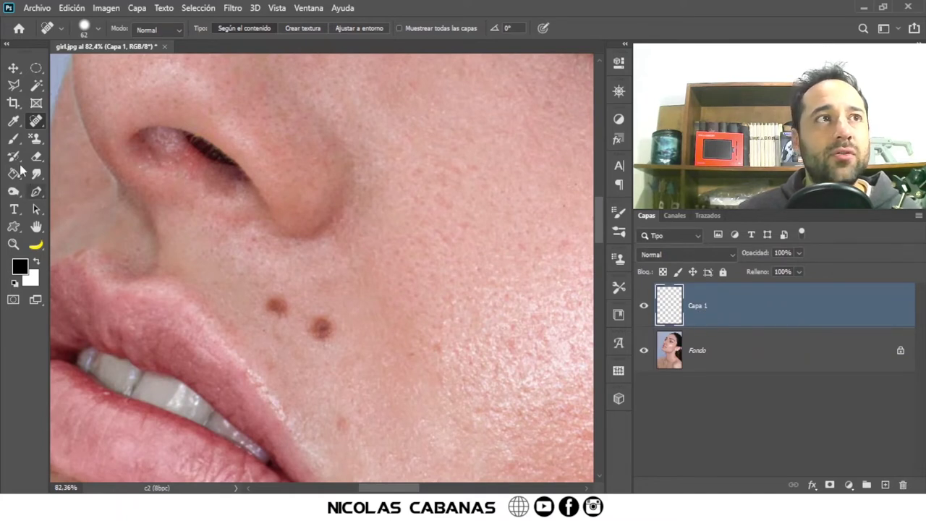
{"action": "right_click", "coordinate": [37, 121]}
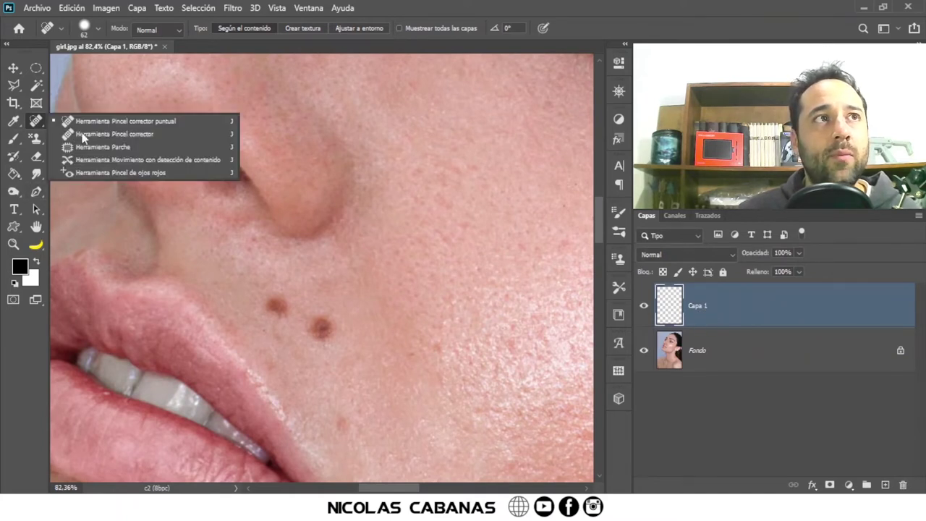
{"action": "left_click", "coordinate": [133, 122]}
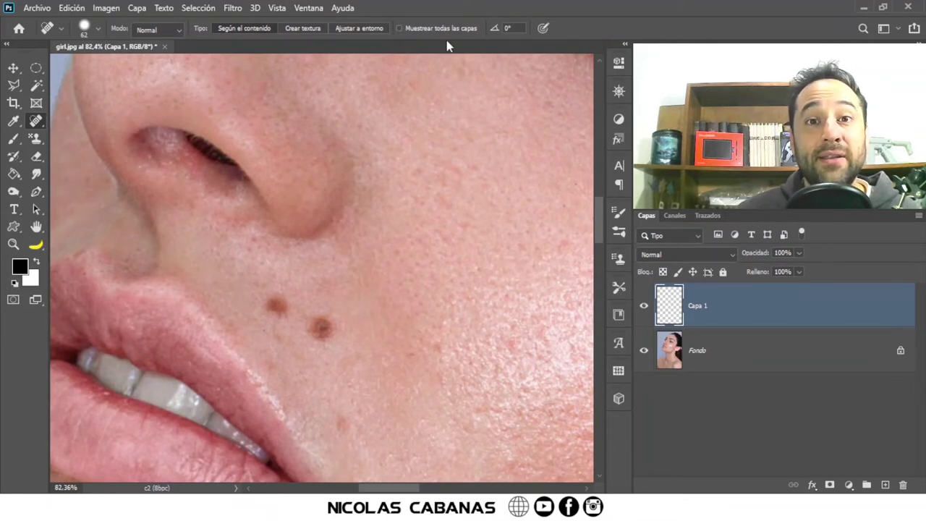
{"action": "left_click", "coordinate": [399, 29]}
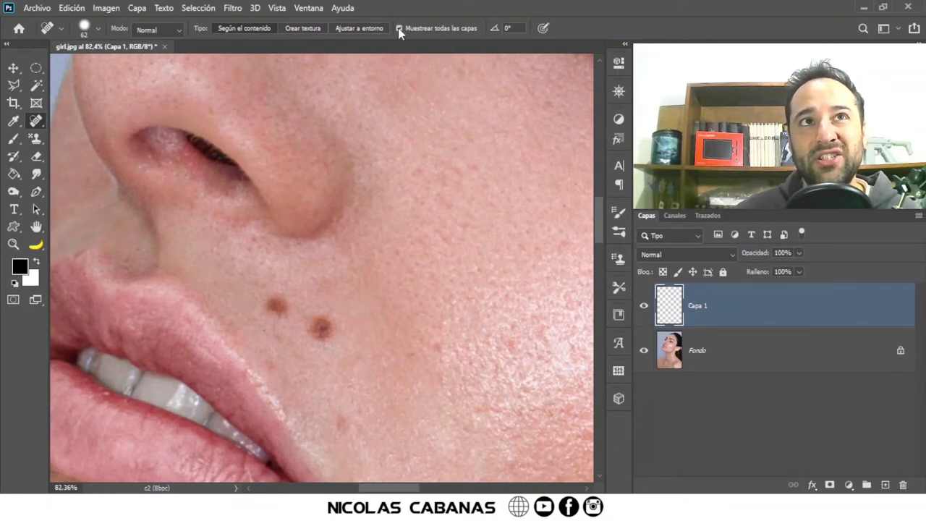
Heal the two nose-side moles, a lip mole and three cheek spots, then hide Capa 1 to compare
{"action": "left_click", "coordinate": [321, 329]}
{"action": "left_click", "coordinate": [275, 306]}
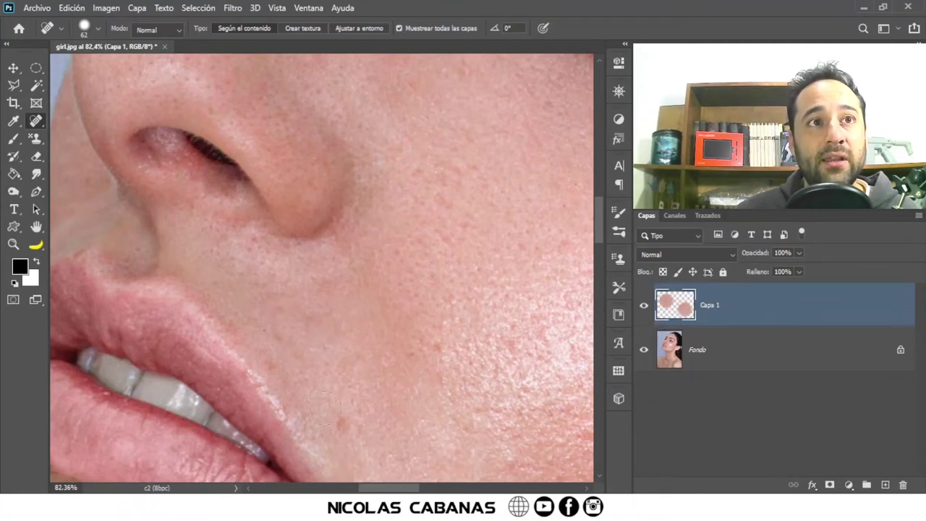
{"action": "left_click", "coordinate": [340, 425]}
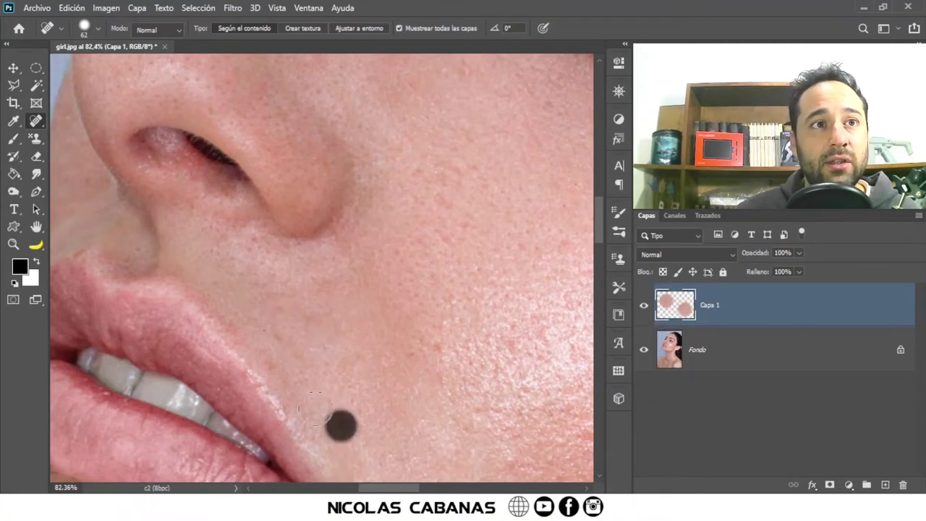
{"action": "left_click", "coordinate": [443, 350]}
{"action": "left_click", "coordinate": [423, 351]}
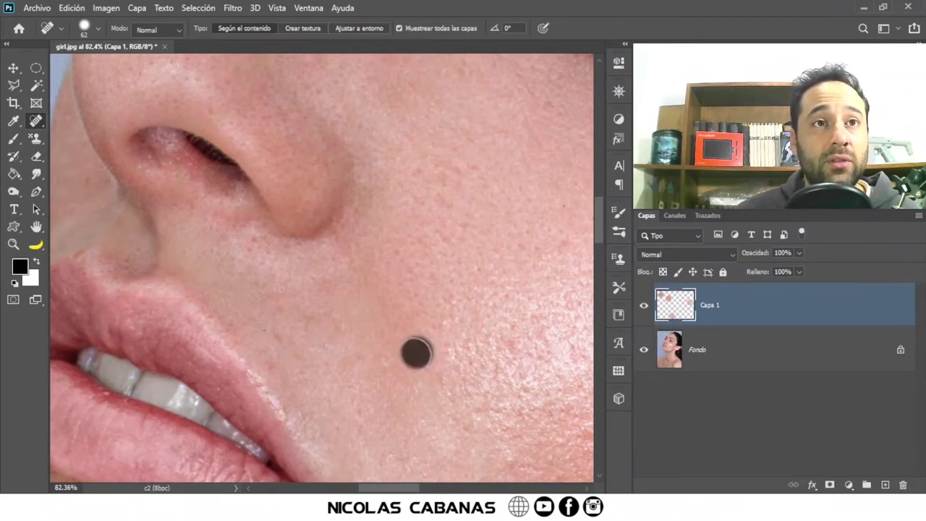
{"action": "left_click", "coordinate": [275, 335]}
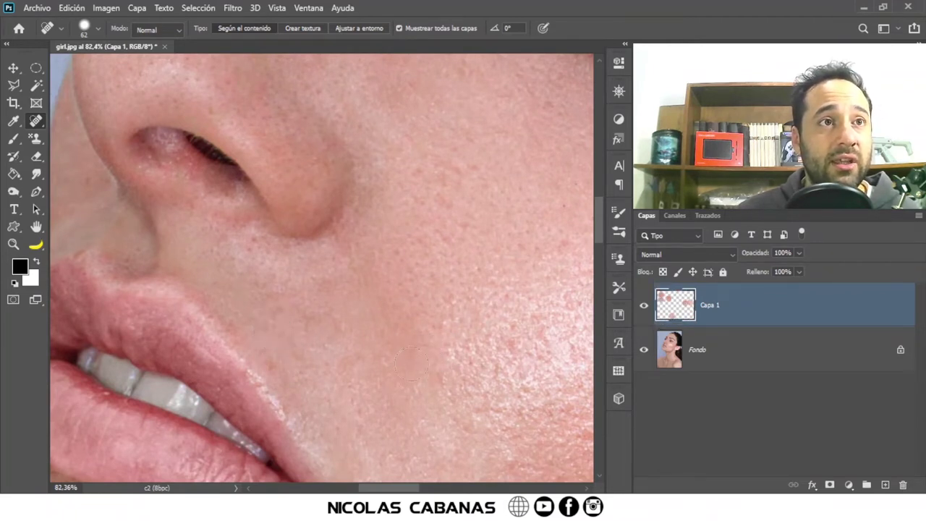
{"action": "left_click", "coordinate": [643, 305]}
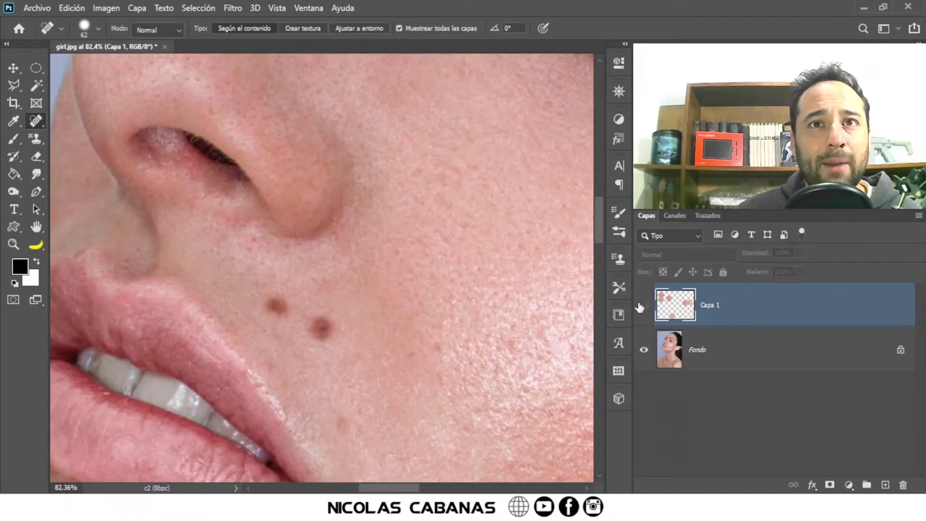
{"action": "left_click", "coordinate": [643, 306]}
{"action": "left_click", "coordinate": [643, 305]}
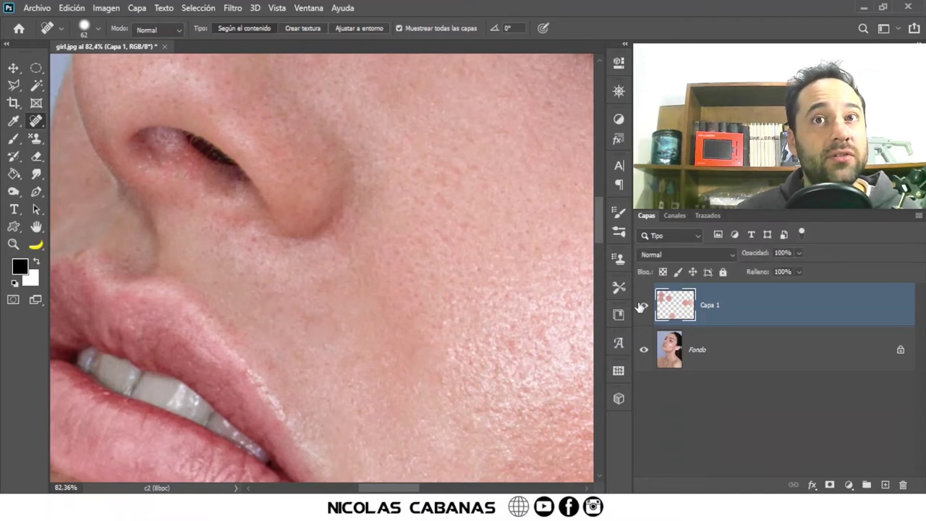
{"action": "left_click", "coordinate": [641, 307]}
{"action": "left_click", "coordinate": [642, 306]}
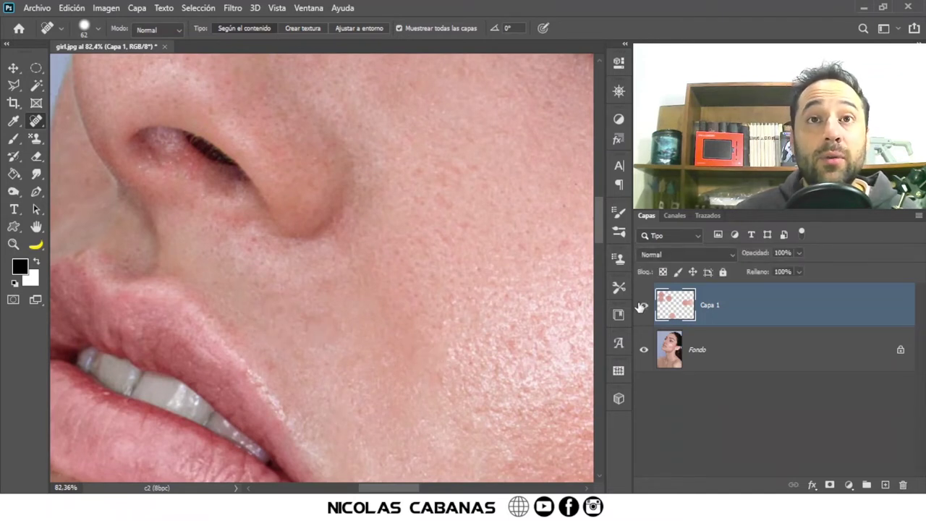
{"action": "left_click", "coordinate": [641, 307]}
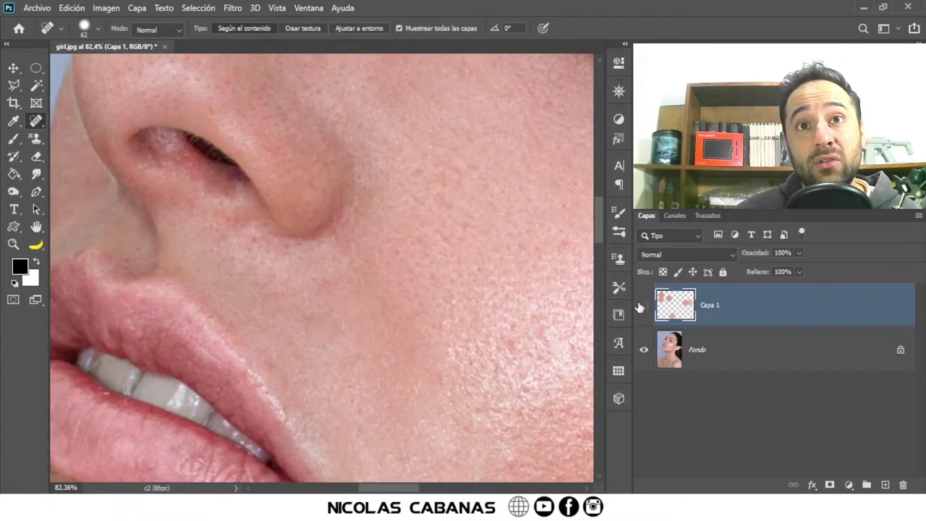
{"action": "left_click", "coordinate": [641, 307]}
{"action": "left_click", "coordinate": [641, 307]}
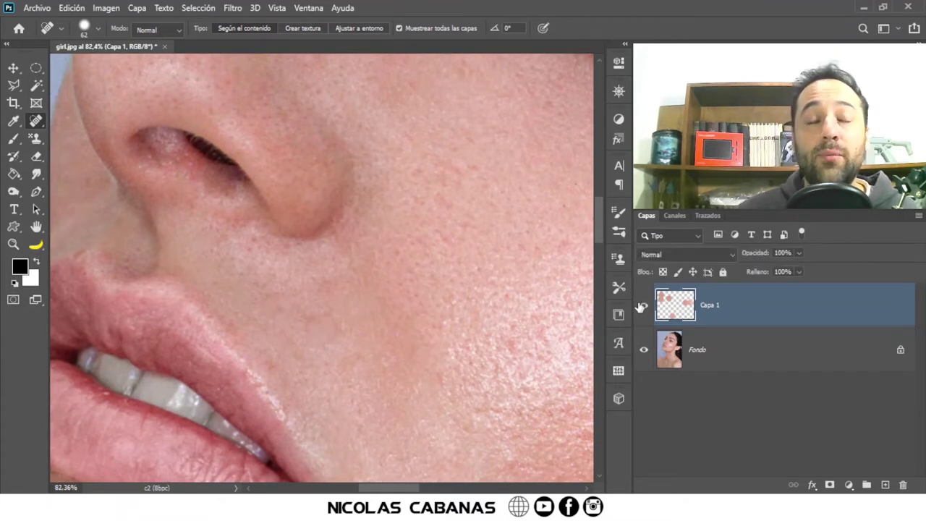
{"action": "left_click", "coordinate": [642, 307]}
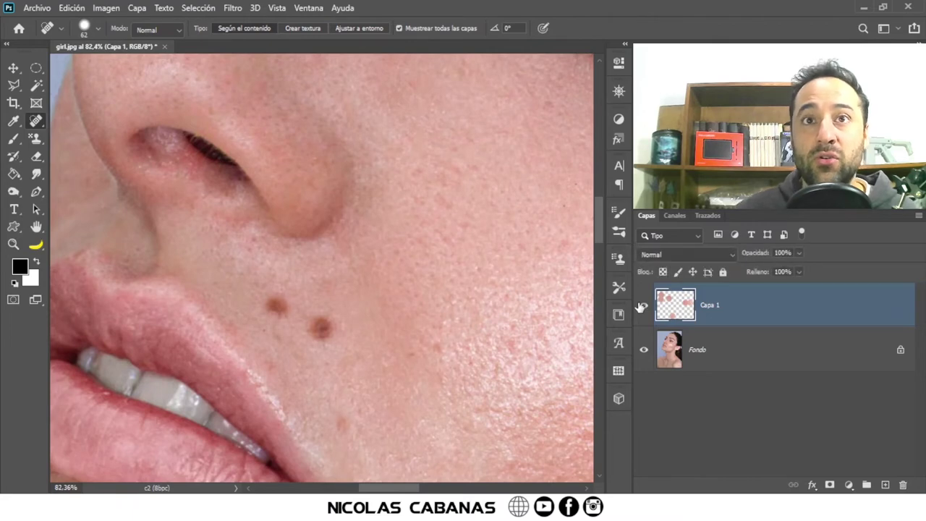
{"action": "left_click", "coordinate": [641, 307]}
{"action": "left_click", "coordinate": [643, 349]}
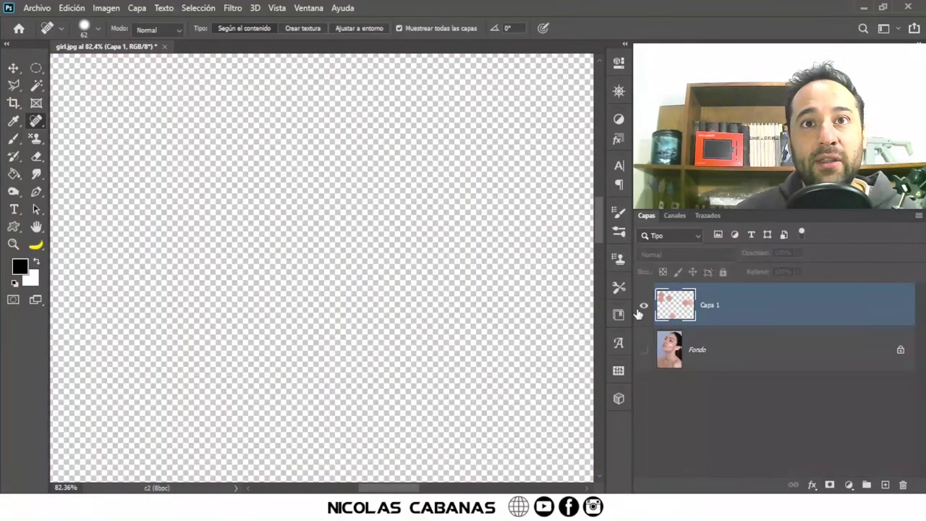
{"action": "left_click", "coordinate": [641, 308]}
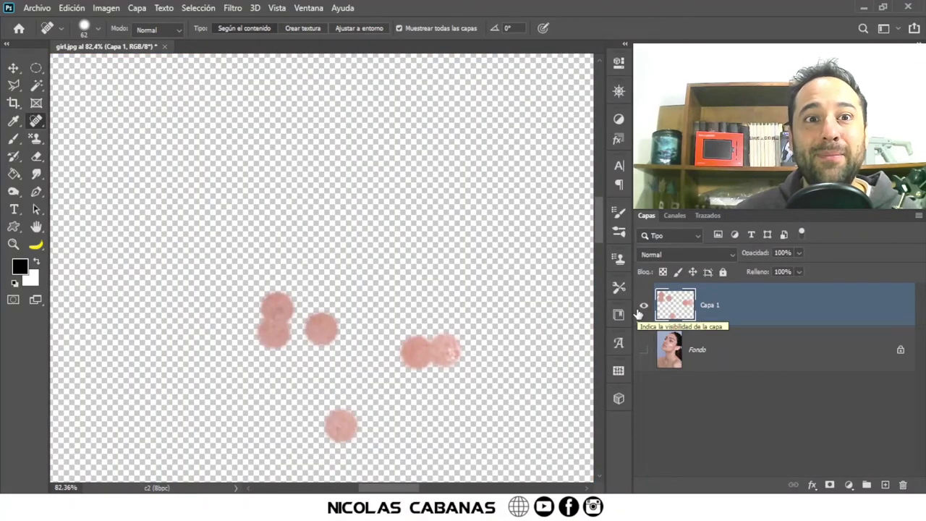
{"action": "left_click", "coordinate": [642, 307]}
{"action": "left_click", "coordinate": [643, 349]}
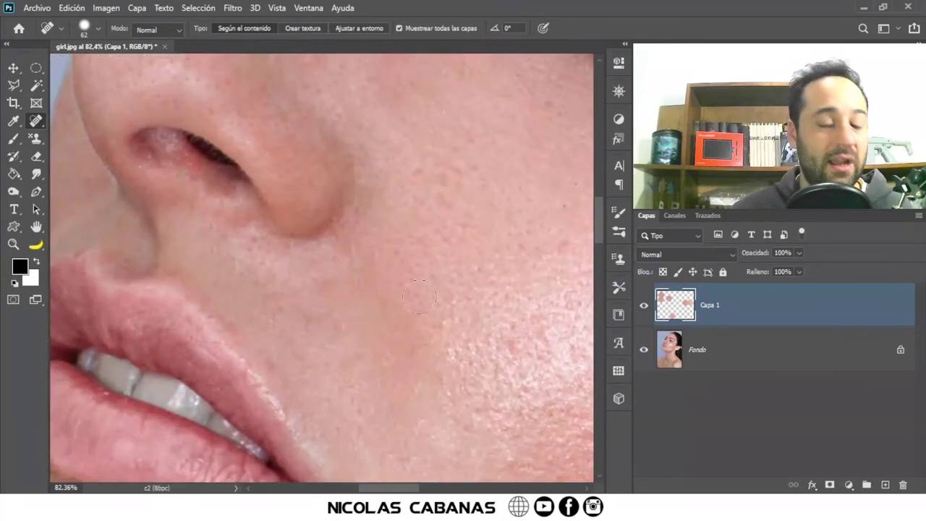
Zoom to about 86% on the upper cheek's brown spots and reselect the Spot Healing Brush
{"action": "key", "text": "z"}
{"action": "scroll", "coordinate": [434, 256], "scroll_direction": "down", "scroll_amount": 3}
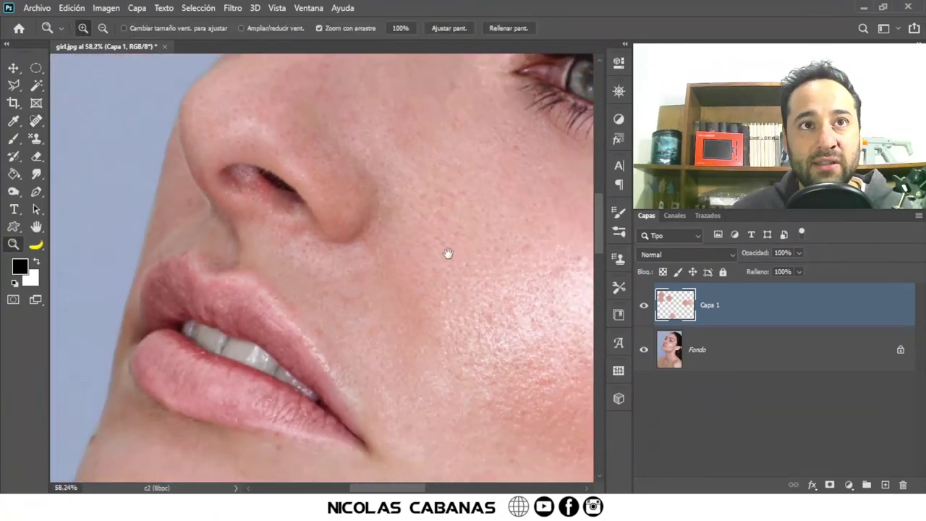
{"action": "mouse_move", "coordinate": [448, 253]}
{"action": "left_mouse_down"}
{"action": "mouse_move", "coordinate": [306, 221]}
{"action": "mouse_move", "coordinate": [397, 273]}
{"action": "mouse_move", "coordinate": [457, 287]}
{"action": "mouse_move", "coordinate": [447, 285]}
{"action": "left_mouse_up"}
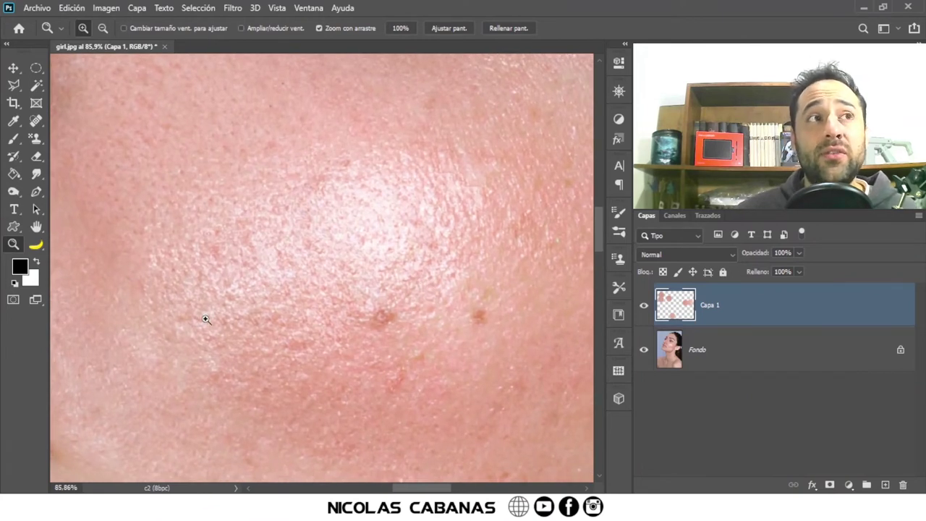
{"action": "left_click", "coordinate": [35, 138]}
{"action": "left_click", "coordinate": [35, 120]}
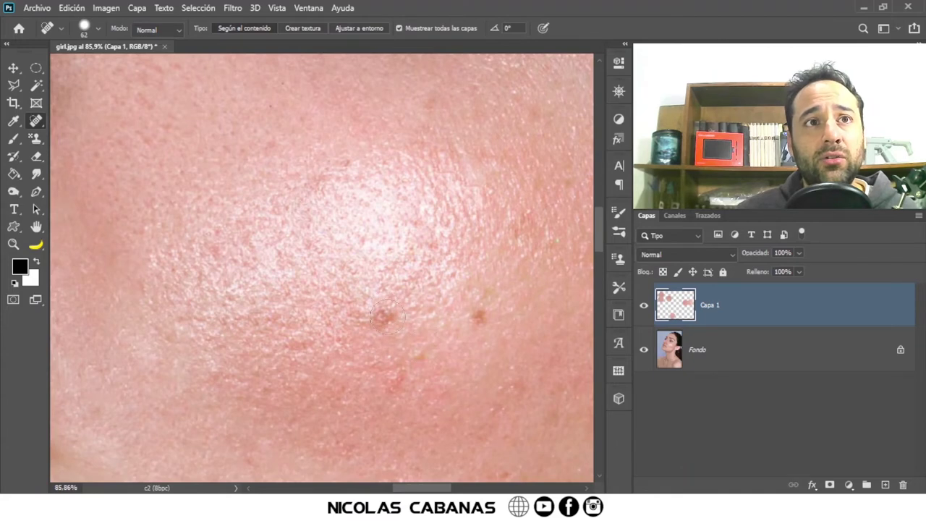
Paint a trial heal over one brown spot on the upper cheek and zoom in and out to check it
{"action": "left_click_drag", "start_coordinate": [387, 316], "coordinate": [359, 329]}
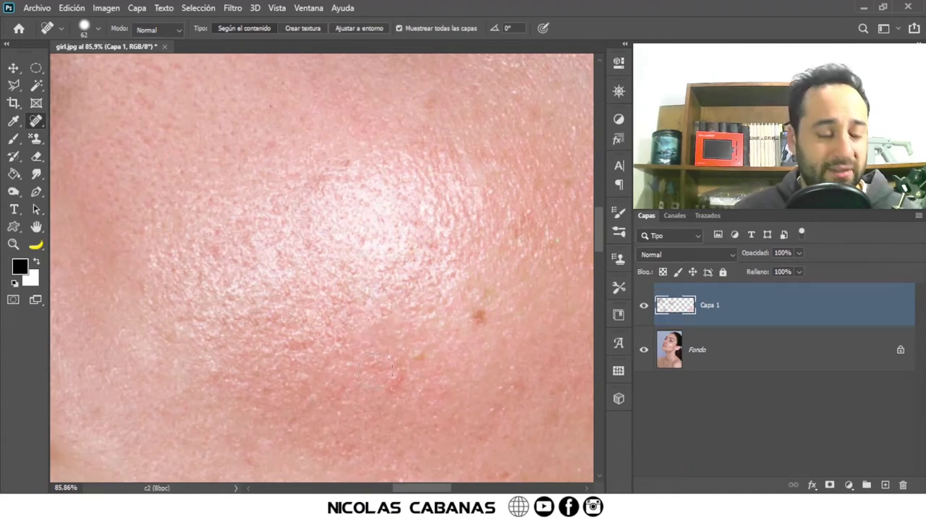
{"action": "scroll", "coordinate": [386, 352], "scroll_direction": "up", "scroll_amount": 2}
{"action": "scroll", "coordinate": [385, 353], "scroll_direction": "up", "scroll_amount": 2}
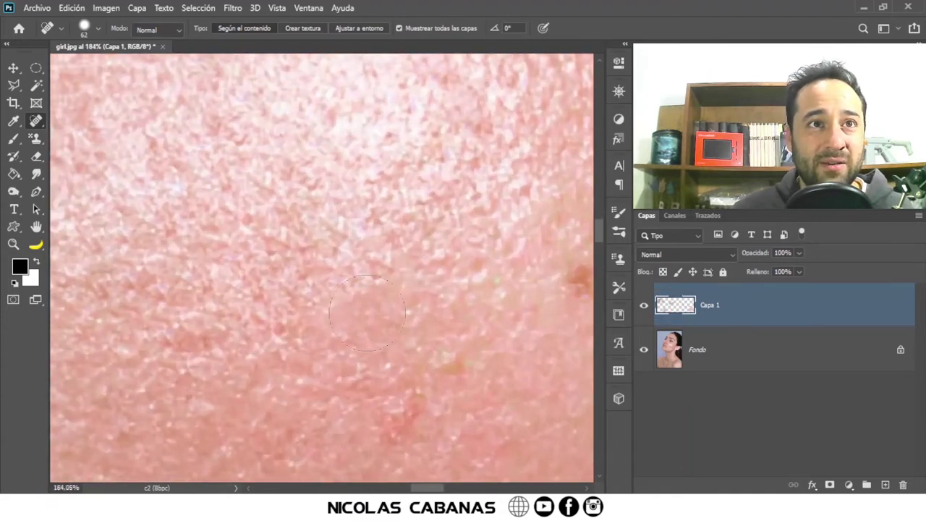
{"action": "scroll", "coordinate": [355, 325], "scroll_direction": "down", "scroll_amount": 2}
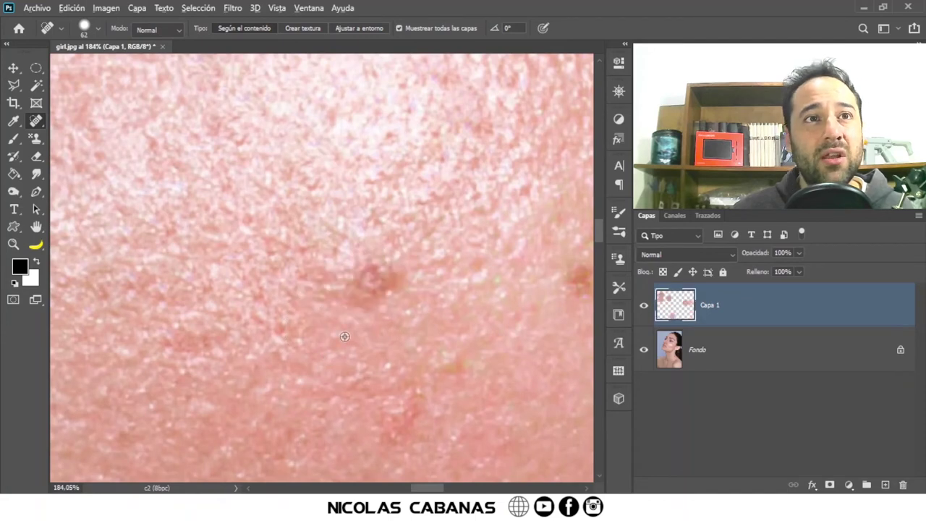
{"action": "scroll", "coordinate": [376, 307], "scroll_direction": "down", "scroll_amount": 2}
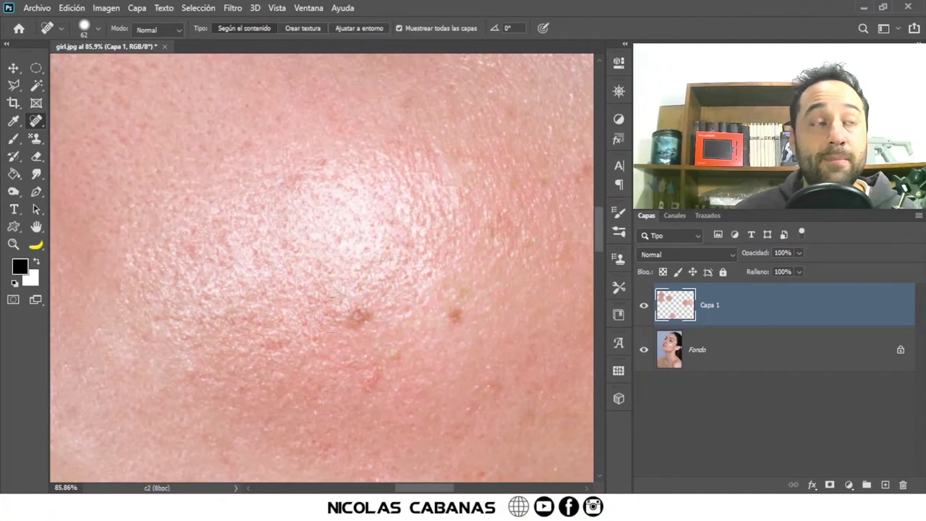
Choose the Healing Brush Tool (Pincel corrector) from the healing tool group
{"action": "right_click", "coordinate": [36, 121]}
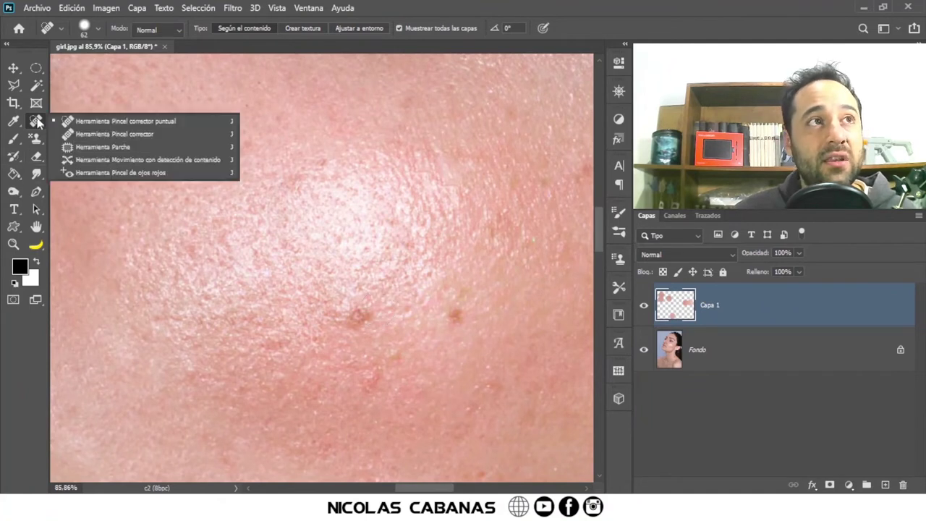
{"action": "left_click", "coordinate": [150, 135]}
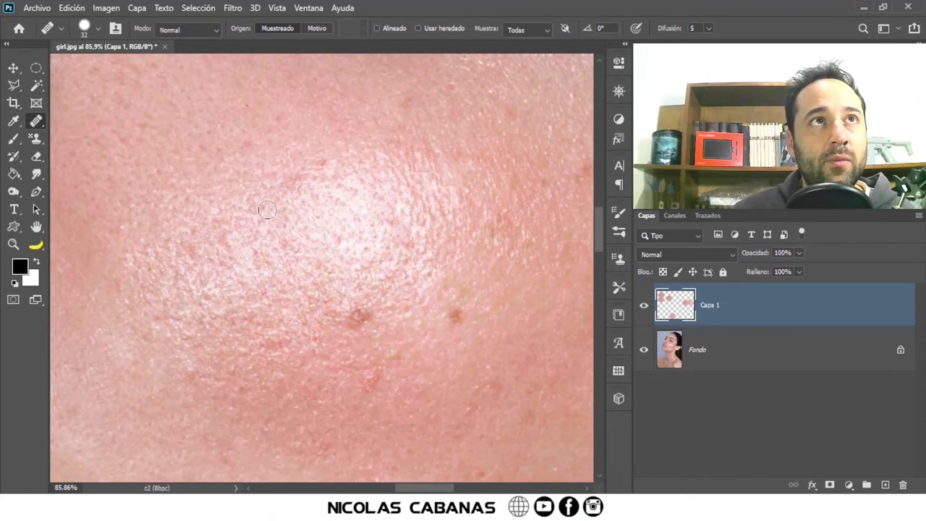
Set the Healing Brush size to 64 px in the brush preset picker
{"action": "left_click", "coordinate": [99, 29]}
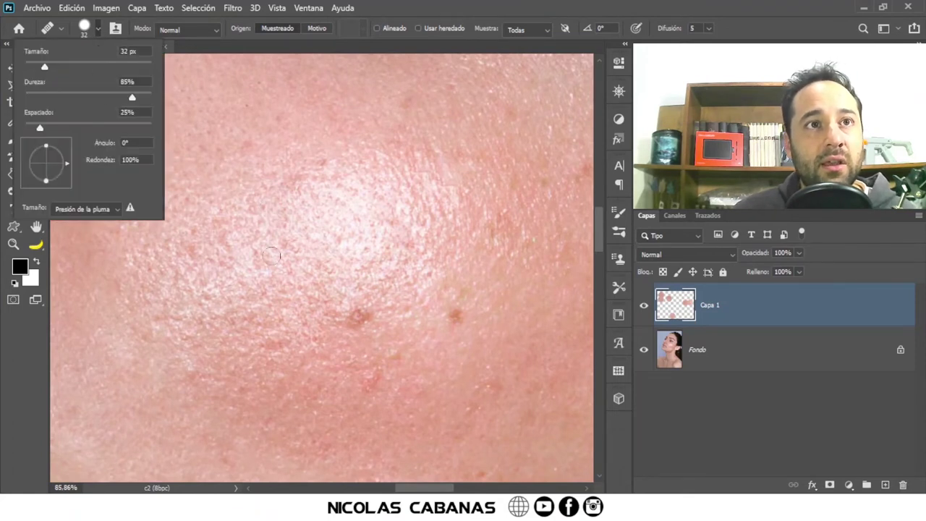
{"action": "left_click", "coordinate": [418, 105]}
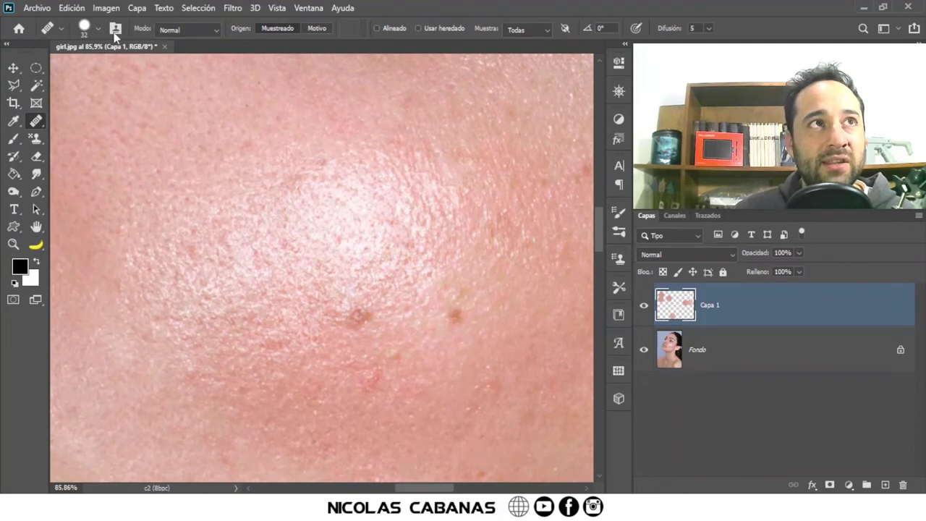
{"action": "left_click", "coordinate": [98, 28]}
{"action": "left_click_drag", "start_coordinate": [58, 67], "coordinate": [63, 68]}
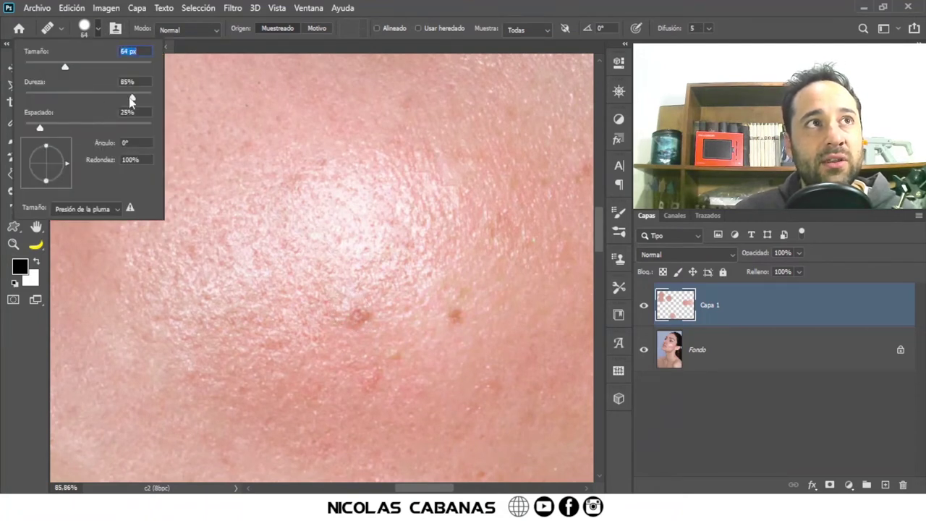
{"action": "left_click", "coordinate": [328, 33]}
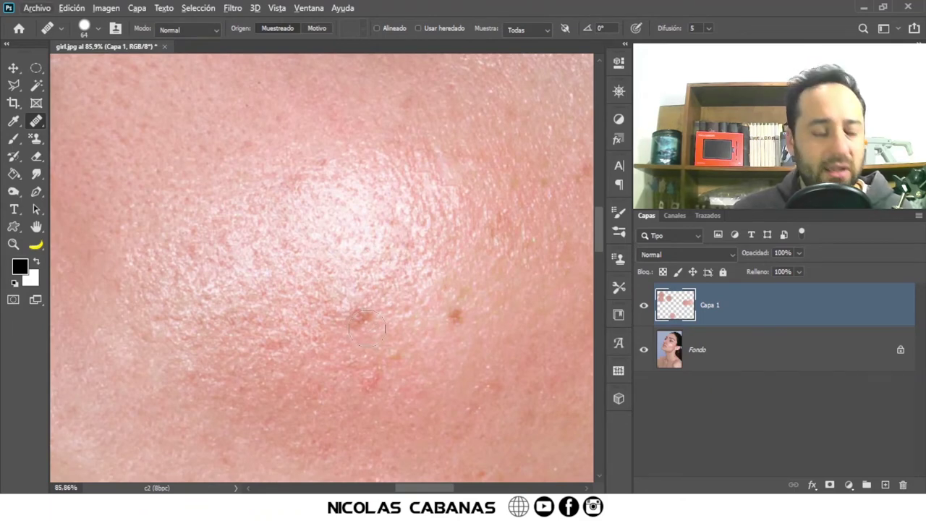
Undo the first brown cheek-spot heal, sample clean skin just above, and re-heal the spot
{"action": "scroll", "coordinate": [362, 318], "scroll_direction": "up", "scroll_amount": 3}
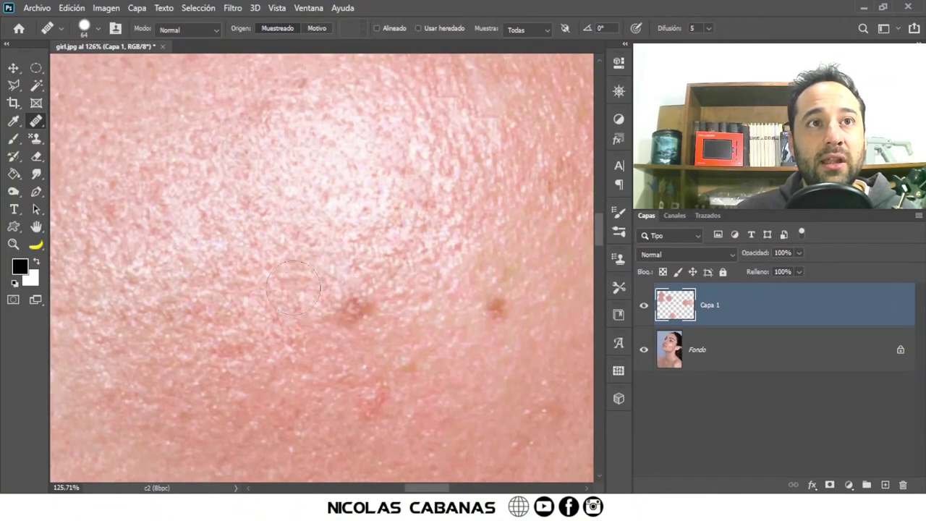
{"action": "left_click", "coordinate": [353, 309]}
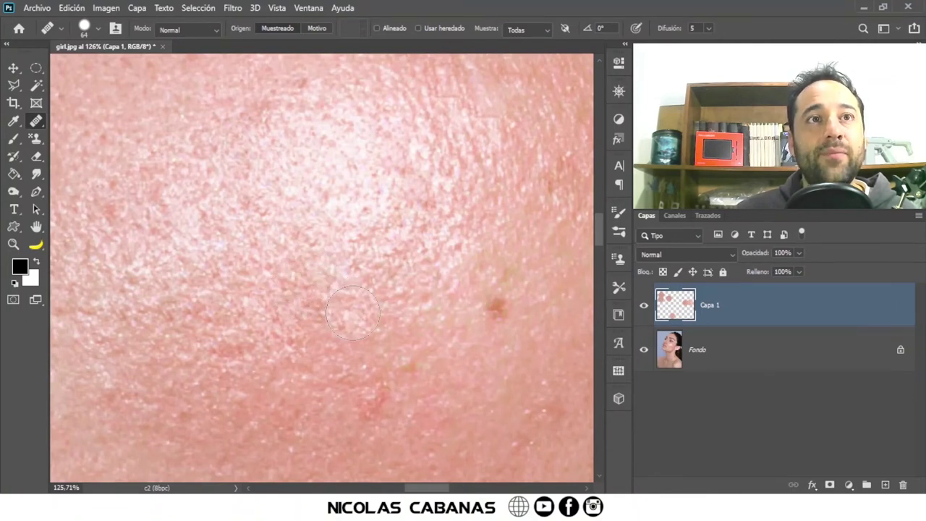
{"action": "key", "text": "ctrl+z"}
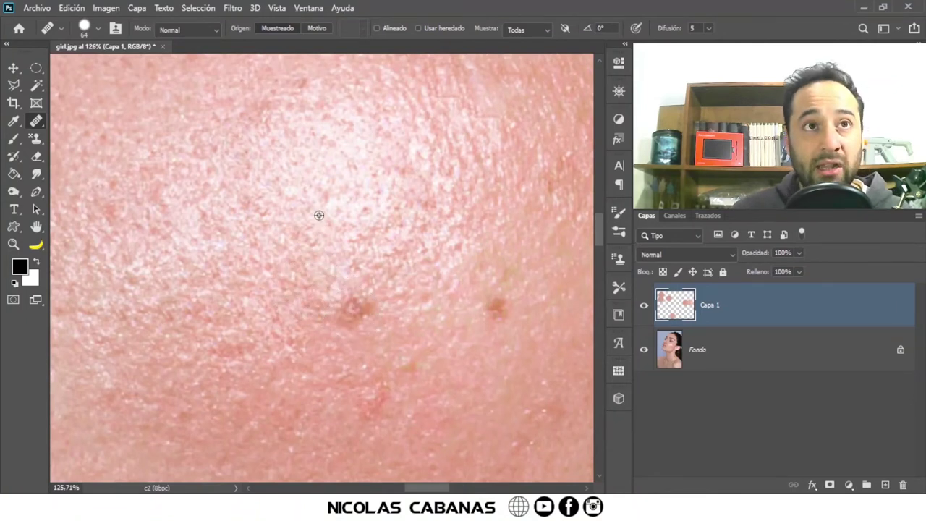
{"action": "left_click", "coordinate": [319, 177], "text": "alt"}
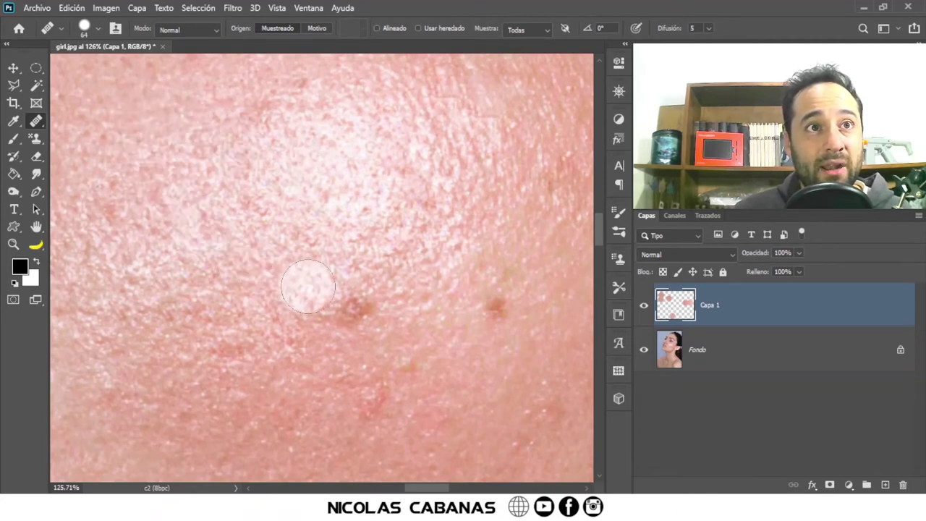
{"action": "left_click", "coordinate": [349, 307]}
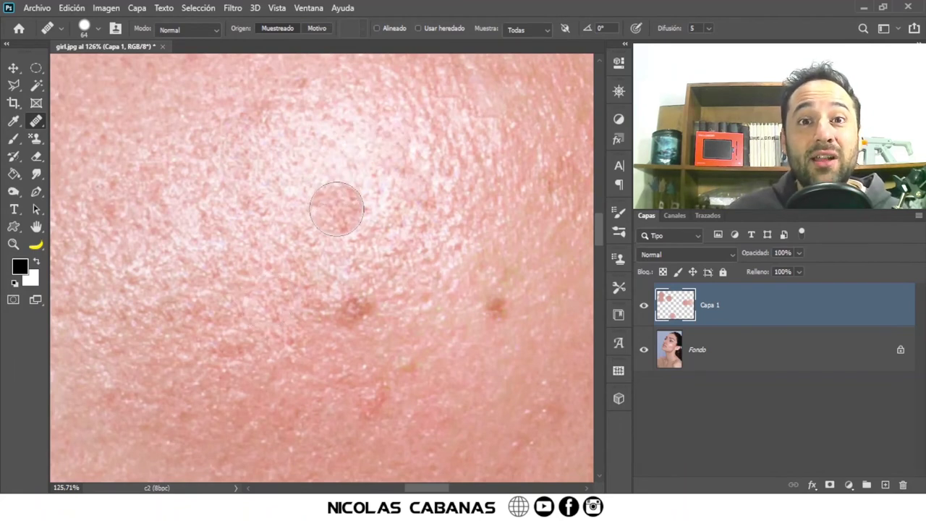
Try Capa actual in the Healing Brush Muestra sampling option, then set it back to Todas
{"action": "left_click", "coordinate": [517, 30]}
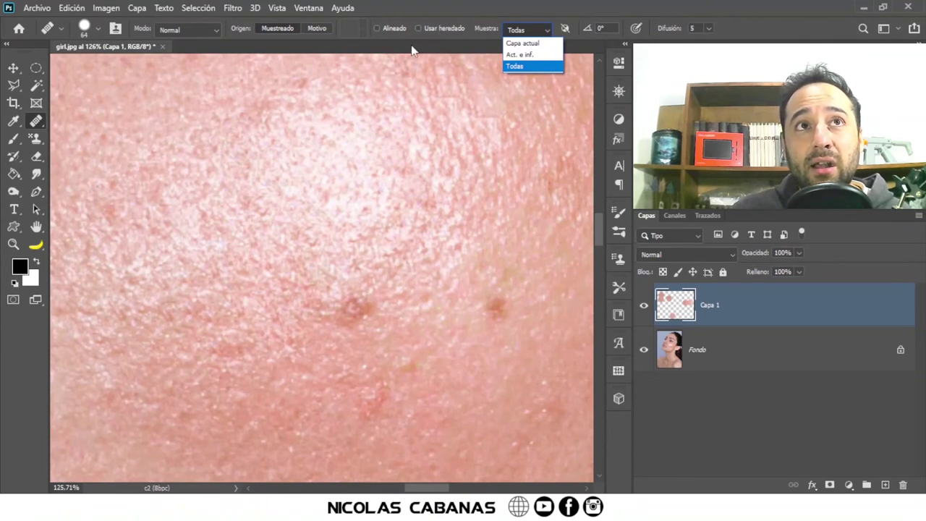
{"action": "left_click", "coordinate": [521, 66]}
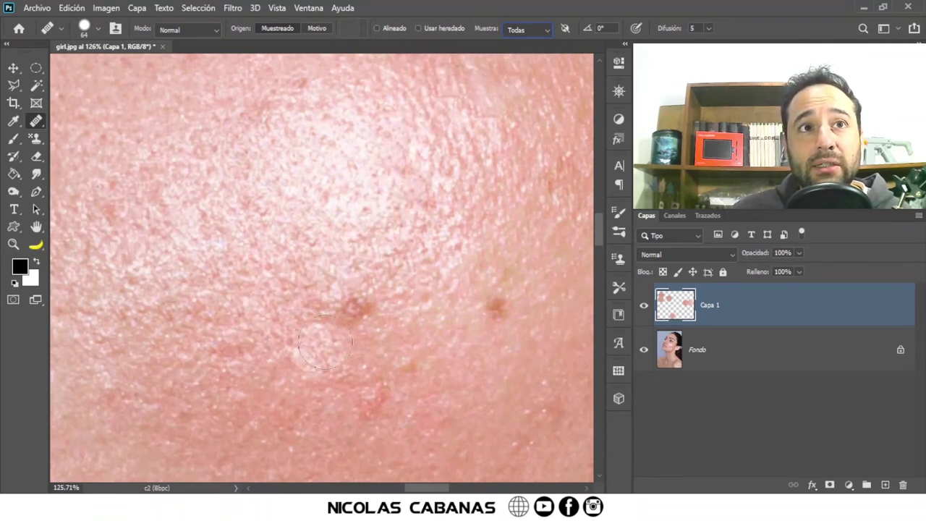
{"action": "left_click", "coordinate": [534, 30]}
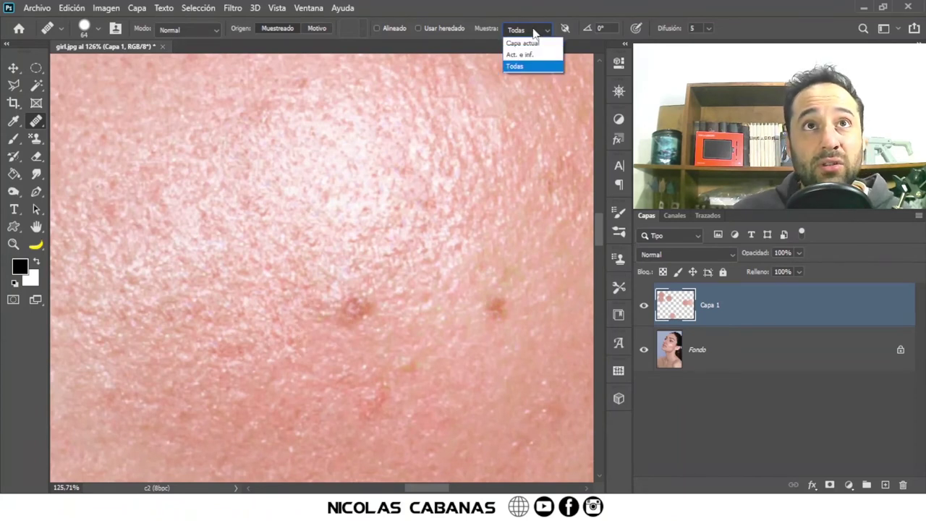
{"action": "left_click", "coordinate": [530, 40]}
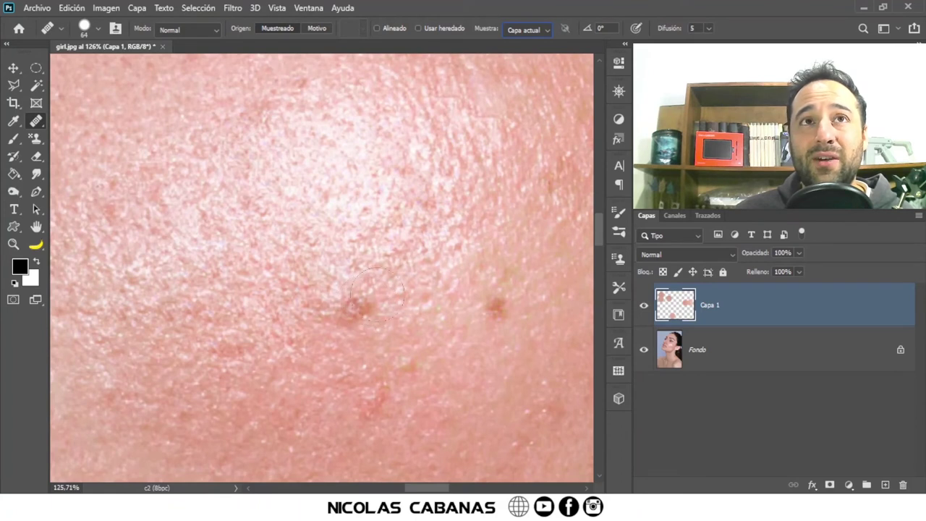
{"action": "left_click", "coordinate": [534, 31]}
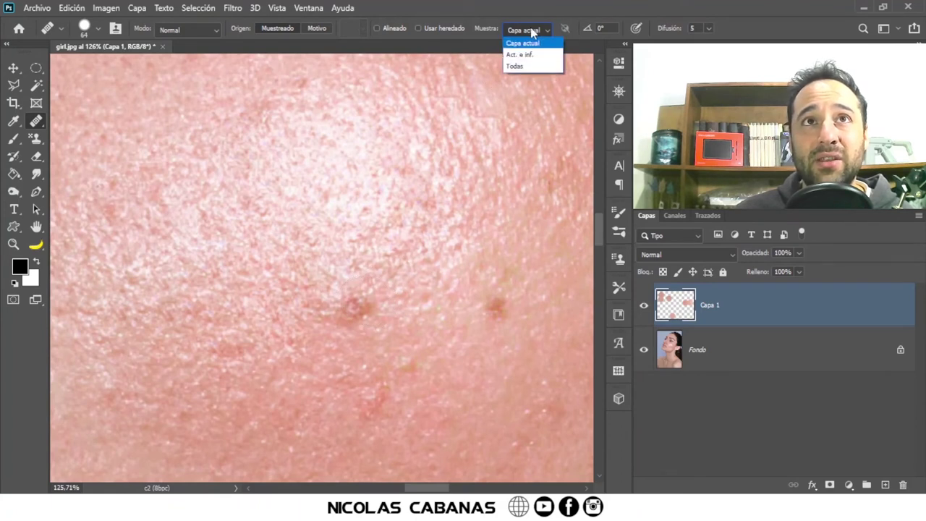
{"action": "left_click", "coordinate": [528, 66]}
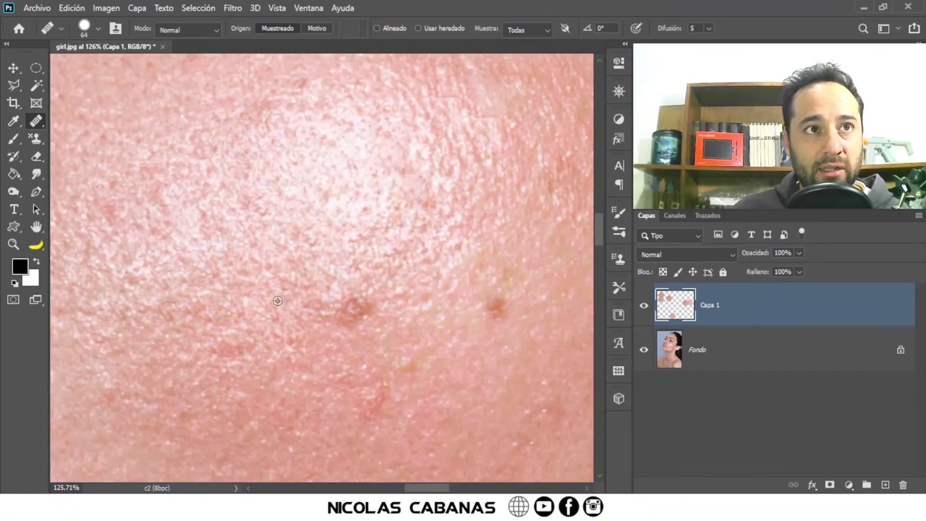
Heal the dark cheek blemish, resample clean skin, then heal the two red spots below
{"action": "left_click_drag", "start_coordinate": [322, 308], "coordinate": [358, 311]}
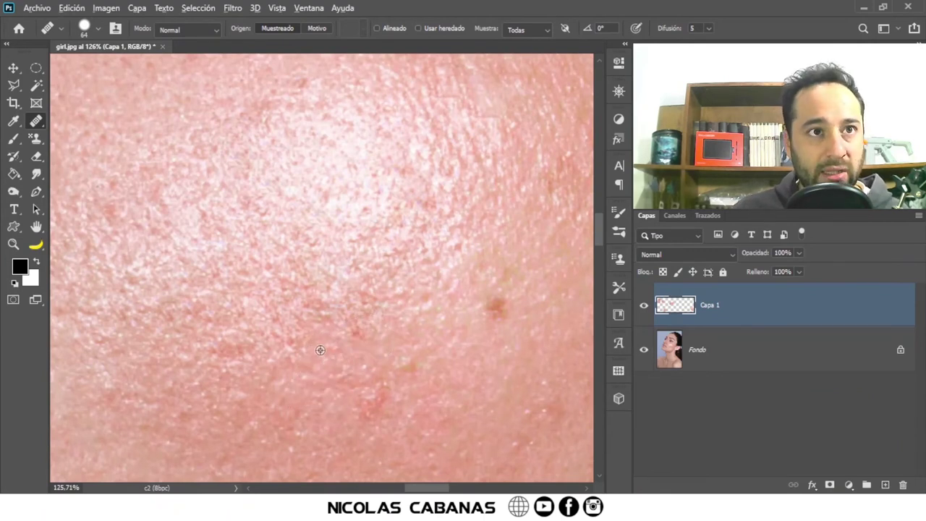
{"action": "left_click", "coordinate": [303, 345], "text": "alt"}
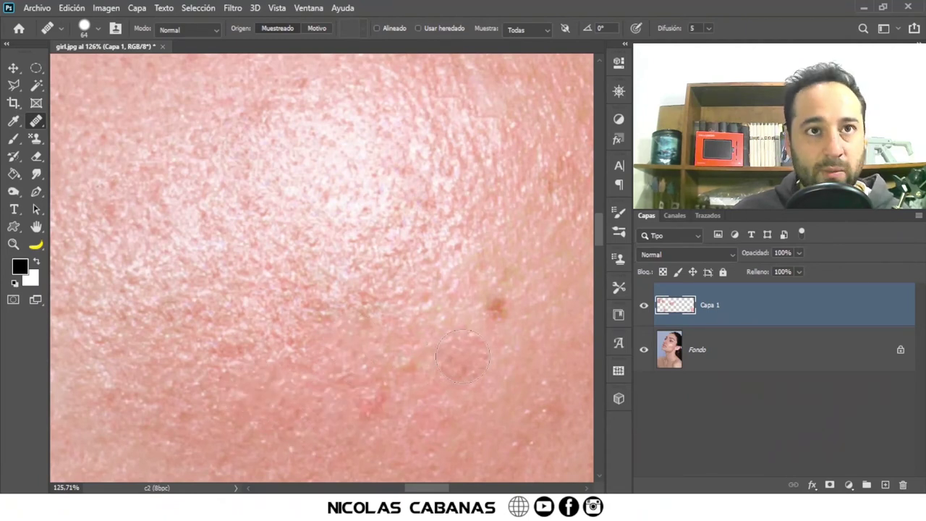
{"action": "left_click", "coordinate": [495, 308]}
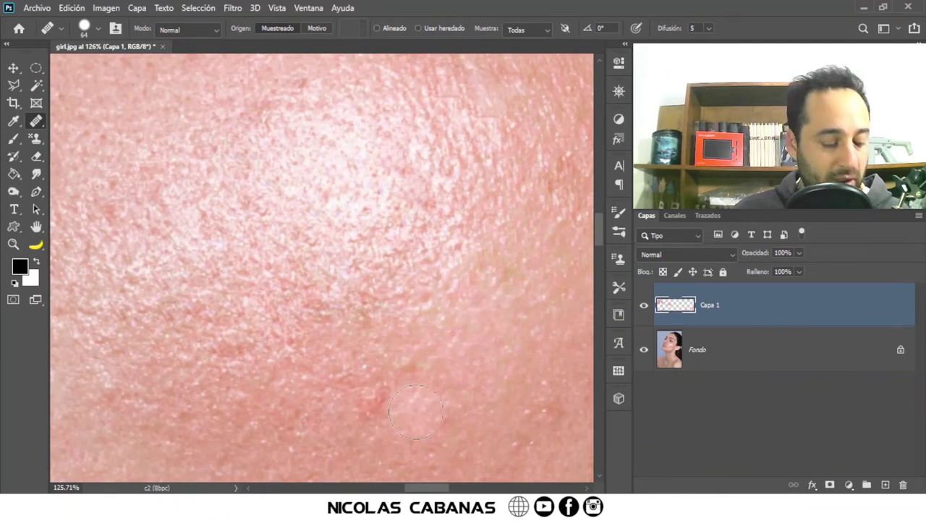
{"action": "left_click", "coordinate": [375, 402]}
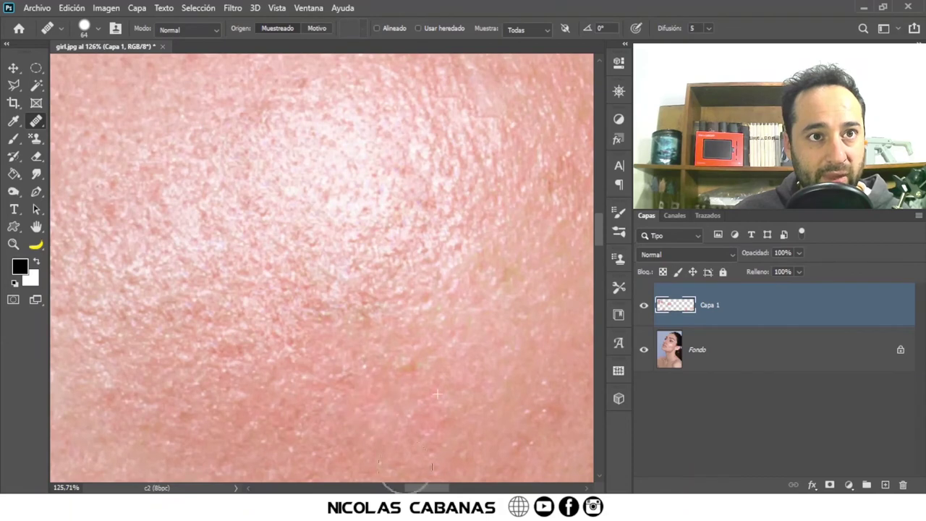
Heal the remaining cheek blemish and sample a fresh clean-skin source
{"action": "left_click", "coordinate": [420, 227]}
{"action": "scroll", "coordinate": [430, 235], "scroll_direction": "down", "scroll_amount": 4}
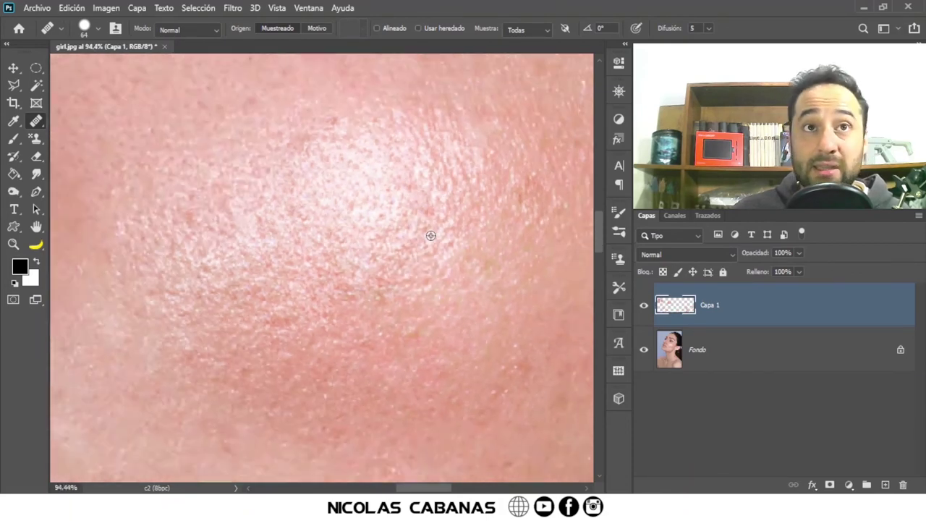
{"action": "left_click_drag", "start_coordinate": [435, 238], "coordinate": [385, 226]}
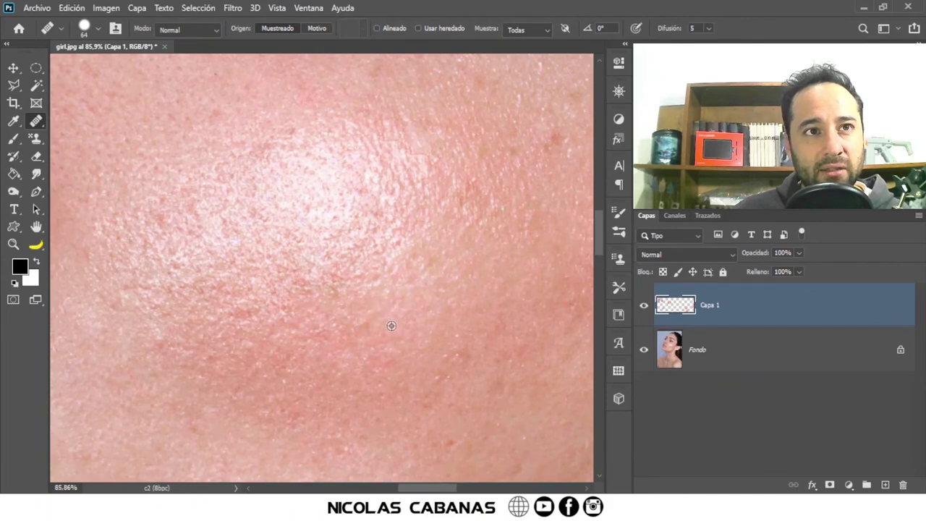
{"action": "left_click", "coordinate": [377, 345], "text": "alt"}
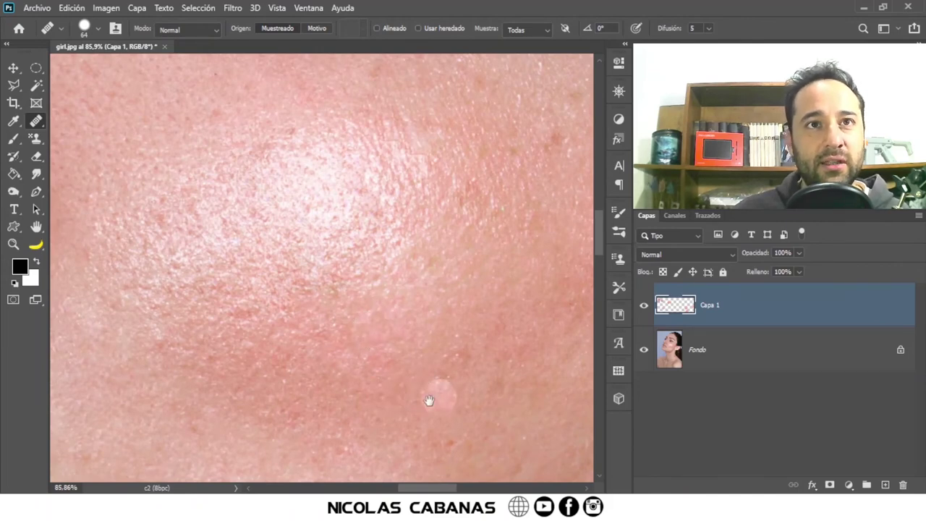
Pan across the eye, forehead, nose and lips down to the jawline mole
{"action": "mouse_move", "coordinate": [352, 386]}
{"action": "left_mouse_down"}
{"action": "mouse_move", "coordinate": [375, 242]}
{"action": "mouse_move", "coordinate": [304, 355]}
{"action": "left_mouse_up"}
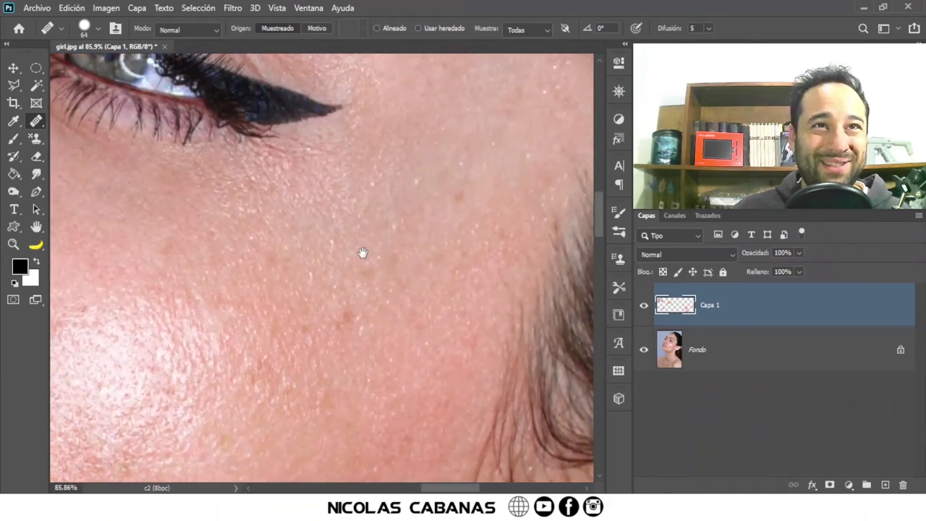
{"action": "left_click_drag", "start_coordinate": [362, 252], "coordinate": [314, 355]}
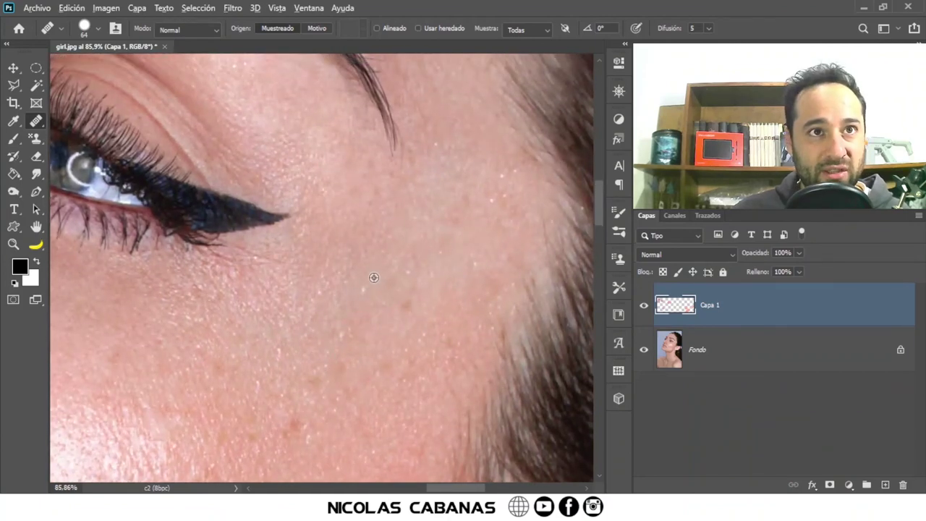
{"action": "left_click_drag", "start_coordinate": [314, 219], "coordinate": [379, 467]}
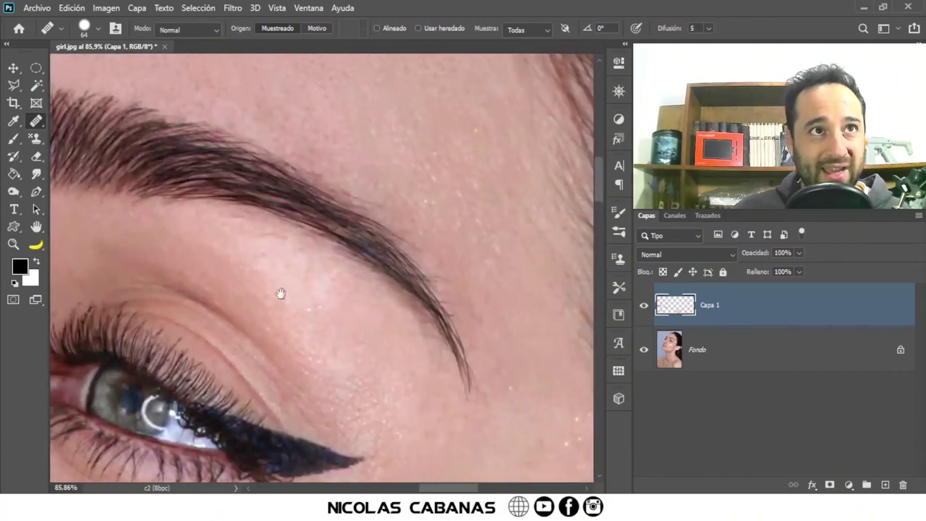
{"action": "left_click_drag", "start_coordinate": [183, 69], "coordinate": [306, 276]}
{"action": "left_click_drag", "start_coordinate": [292, 310], "coordinate": [331, 251]}
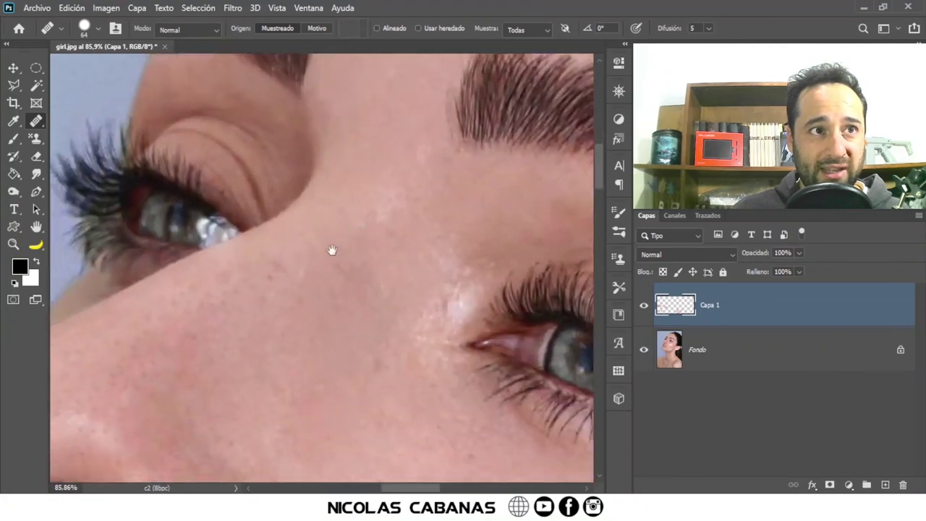
{"action": "mouse_move", "coordinate": [358, 434]}
{"action": "left_mouse_down"}
{"action": "mouse_move", "coordinate": [357, 302]}
{"action": "mouse_move", "coordinate": [378, 153]}
{"action": "left_mouse_up"}
{"action": "mouse_move", "coordinate": [326, 456]}
{"action": "left_mouse_down"}
{"action": "mouse_move", "coordinate": [327, 361]}
{"action": "mouse_move", "coordinate": [384, 152]}
{"action": "left_mouse_up"}
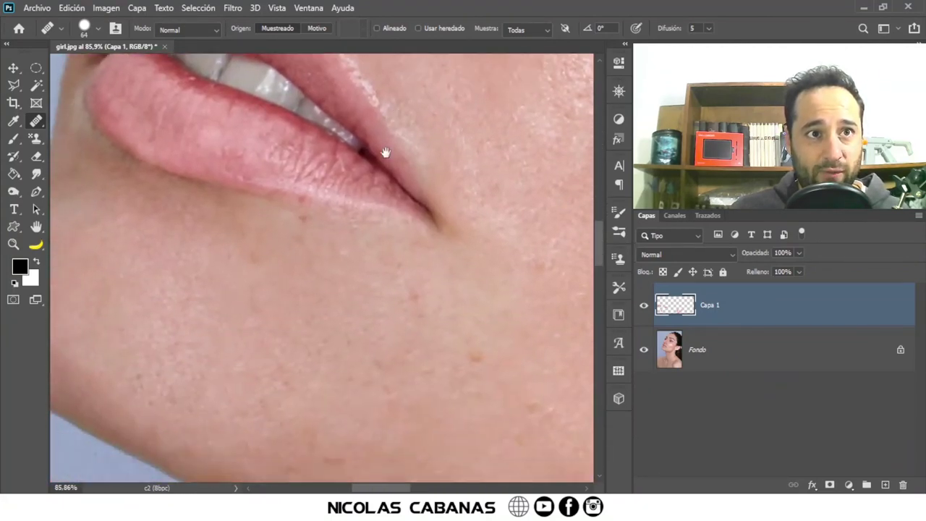
{"action": "mouse_move", "coordinate": [337, 289]}
{"action": "left_mouse_down"}
{"action": "mouse_move", "coordinate": [337, 167]}
{"action": "mouse_move", "coordinate": [321, 99]}
{"action": "left_mouse_up"}
{"action": "left_click_drag", "start_coordinate": [398, 278], "coordinate": [370, 231]}
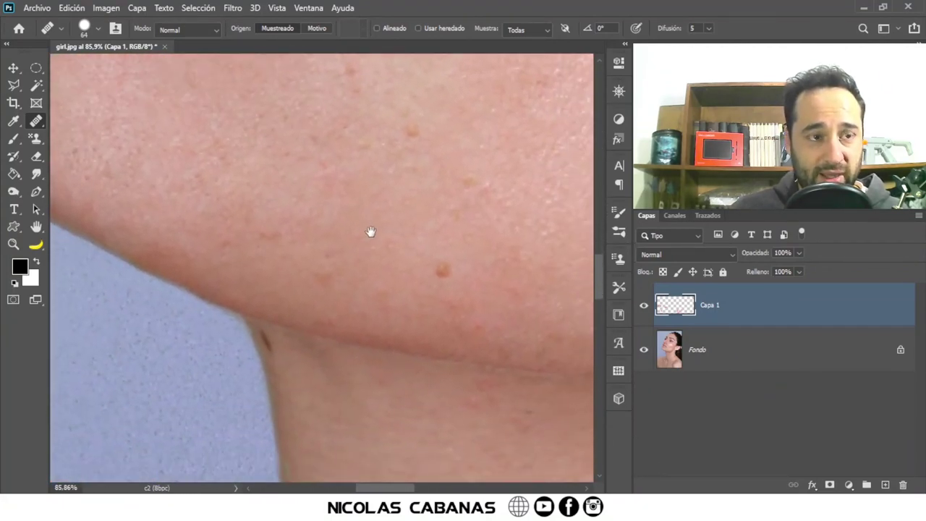
Heal the small jawline mole and nearby spot, then fit the portrait on screen
{"action": "left_click", "coordinate": [435, 269]}
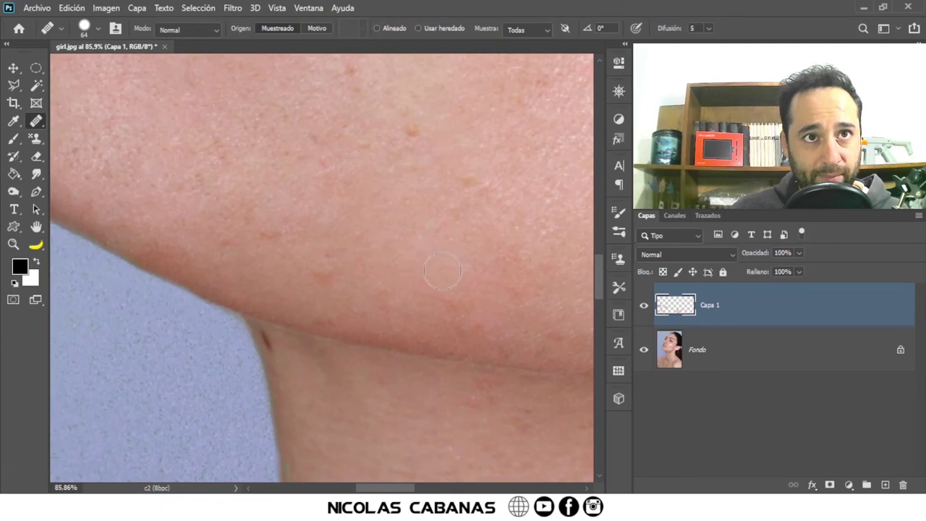
{"action": "left_click", "coordinate": [409, 303]}
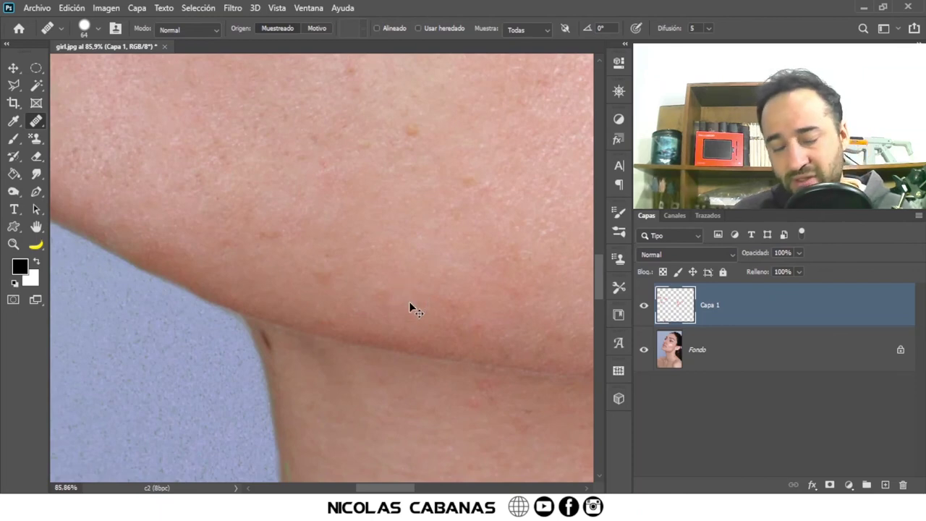
{"action": "key", "text": "ctrl+0"}
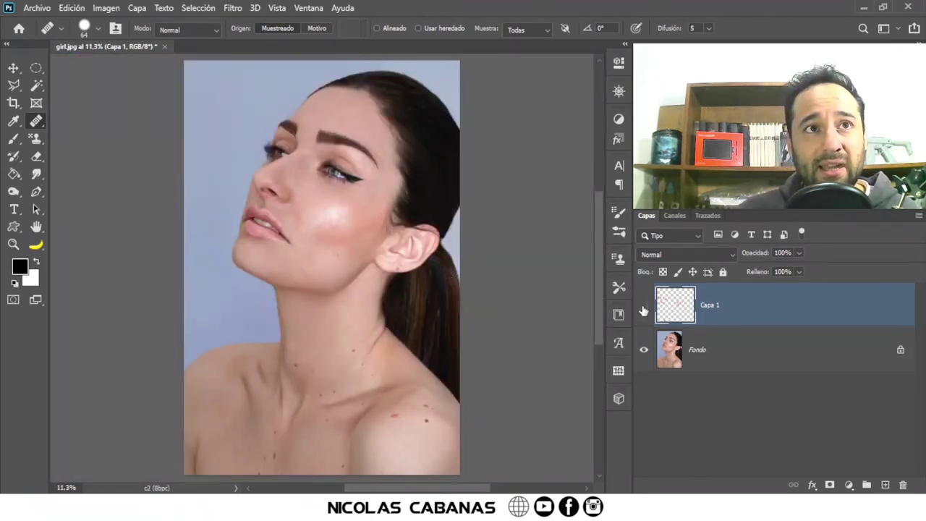
{"action": "left_click", "coordinate": [644, 307]}
{"action": "left_click", "coordinate": [643, 306]}
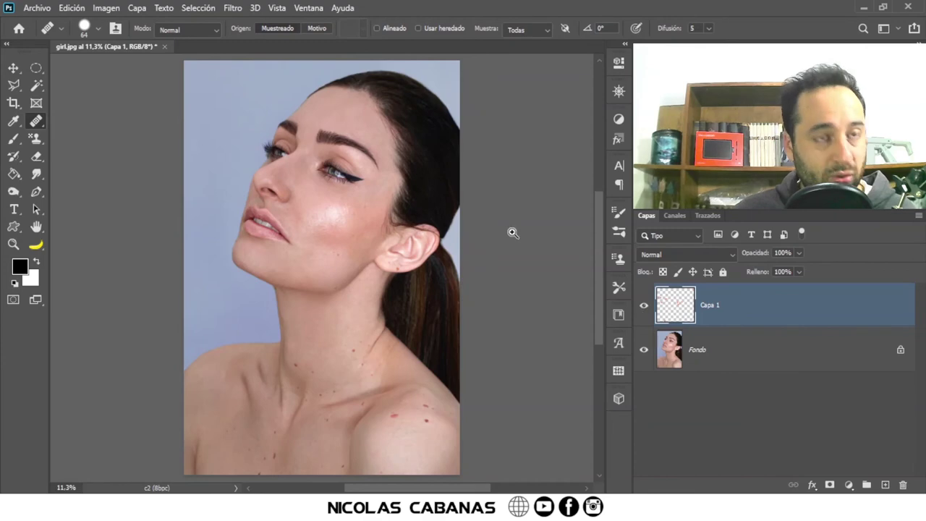
{"action": "key", "text": "z"}
{"action": "left_click_drag", "start_coordinate": [355, 203], "coordinate": [504, 225]}
{"action": "left_click", "coordinate": [644, 306]}
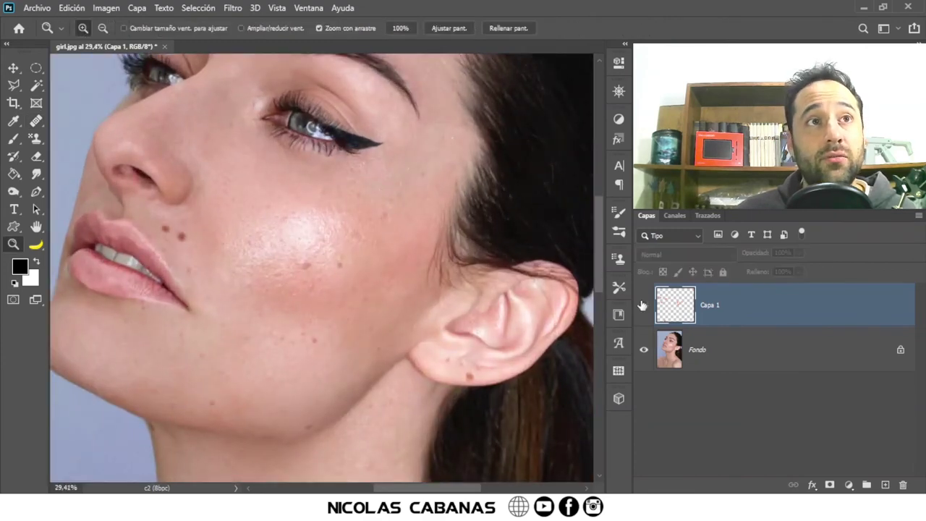
{"action": "left_click", "coordinate": [643, 307]}
{"action": "scroll", "coordinate": [405, 246], "scroll_direction": "down", "scroll_amount": 1}
{"action": "scroll", "coordinate": [403, 256], "scroll_direction": "down", "scroll_amount": 1}
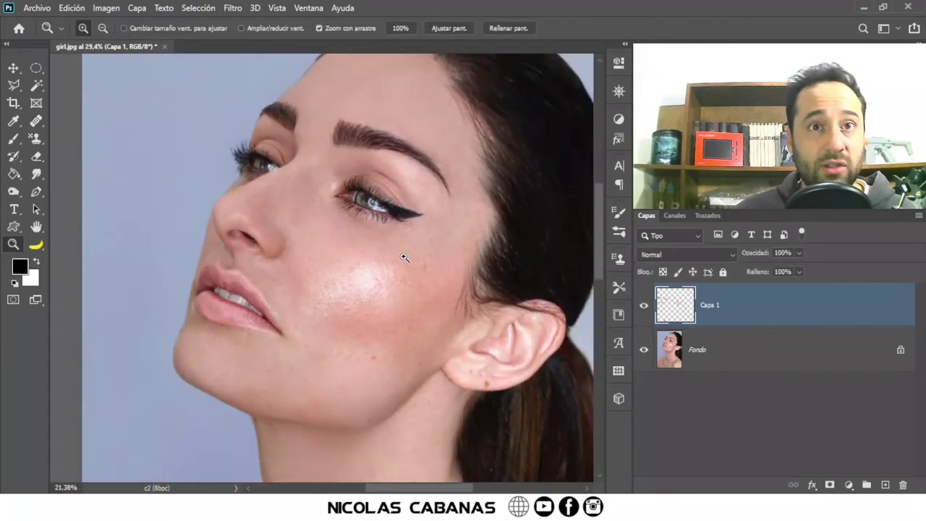